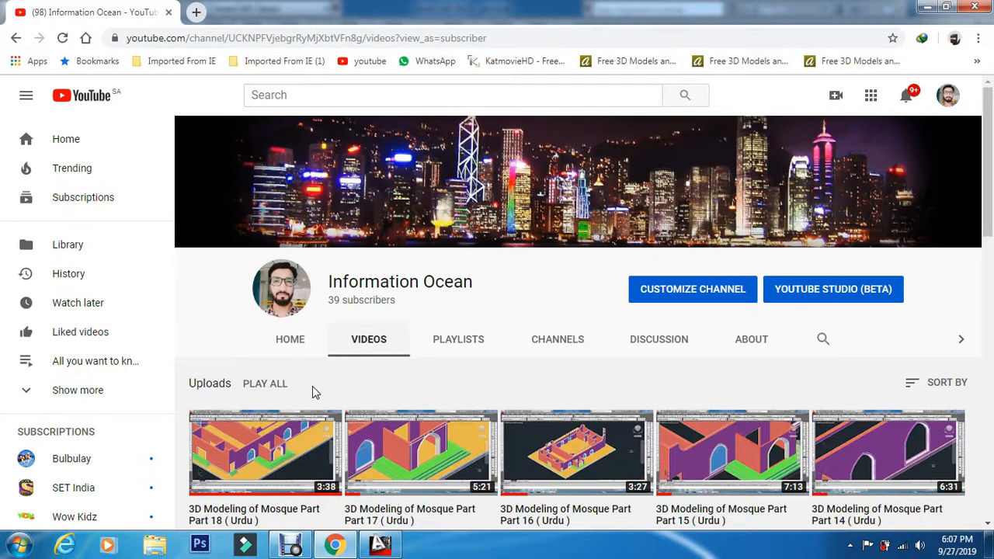
Switch to AutoCAD and display the 3D mosque model in the Wireframe visual style
left_click(379, 545)
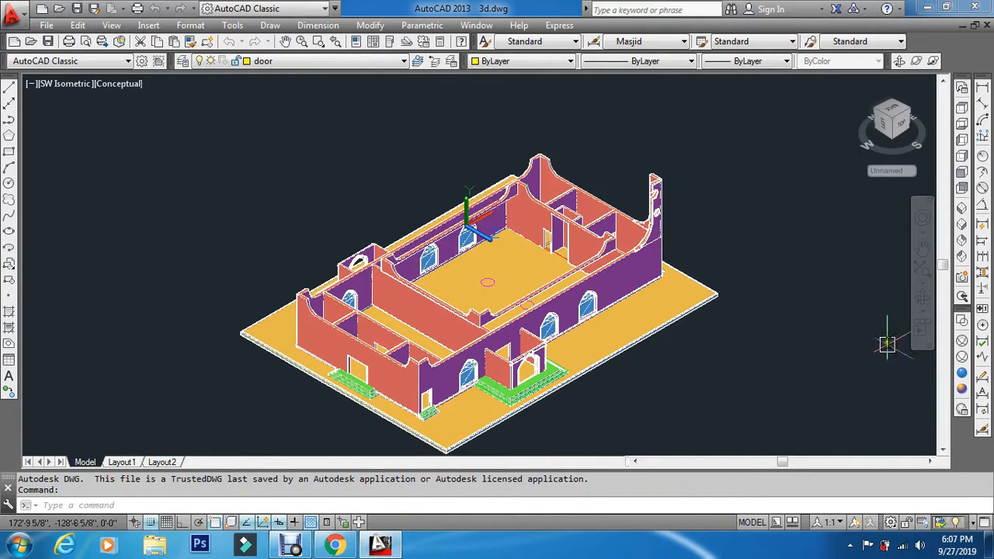
left_click(961, 348)
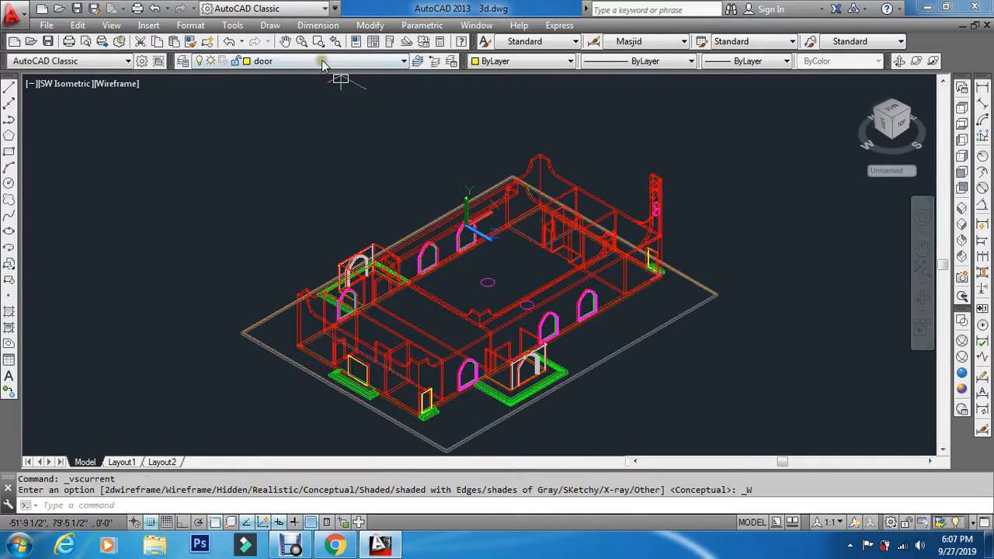
Create a new layer named roof with color 35 and make it the current layer
type("a")
key("Return")
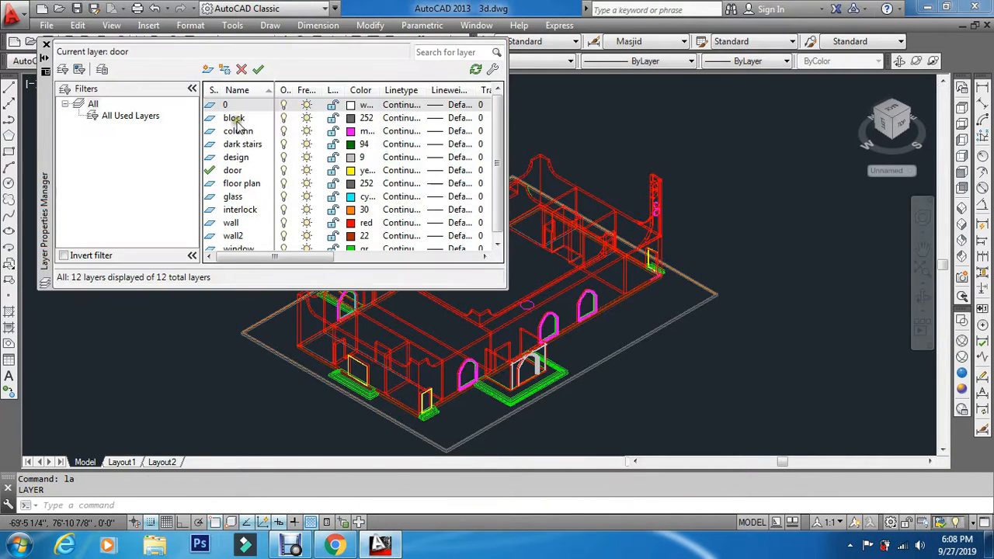
left_click(207, 70)
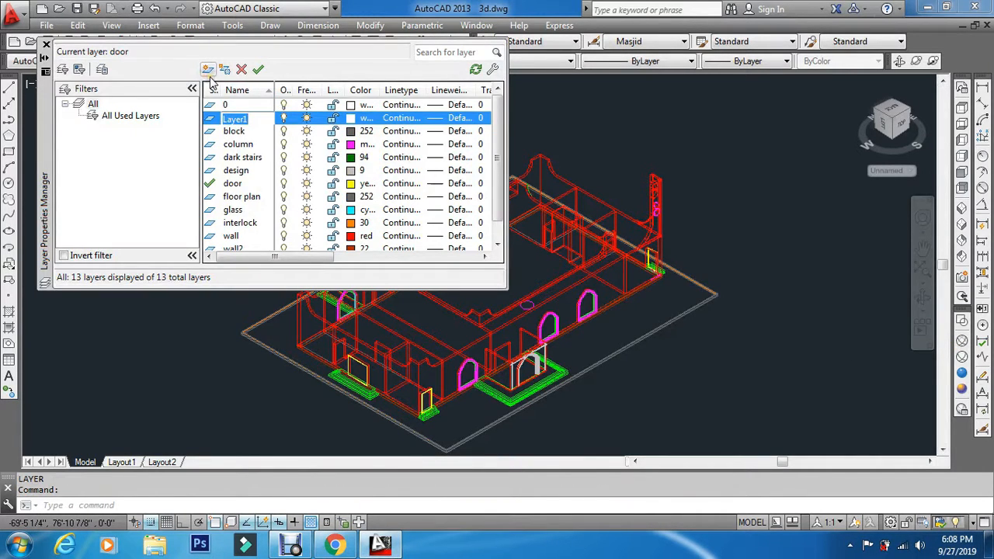
left_click(351, 118)
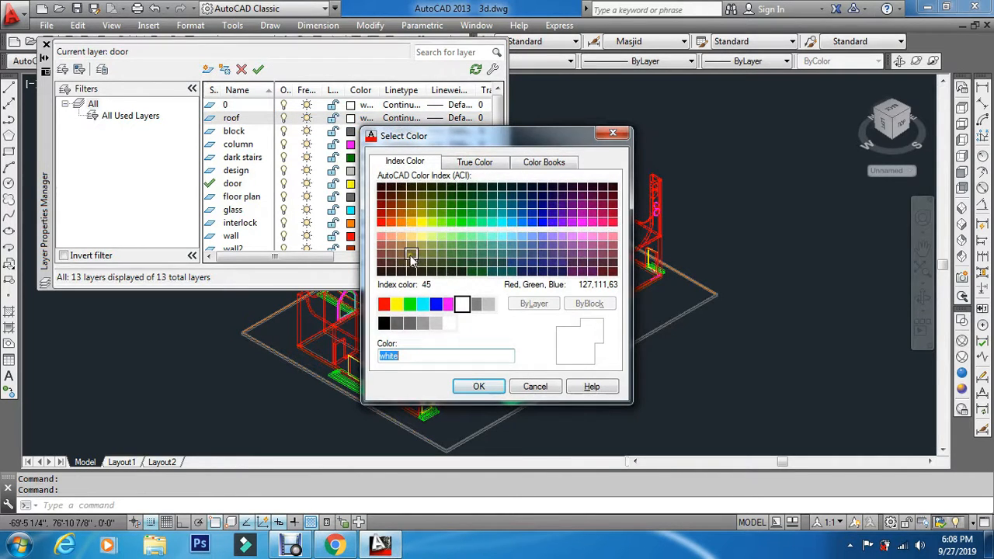
left_click(477, 386)
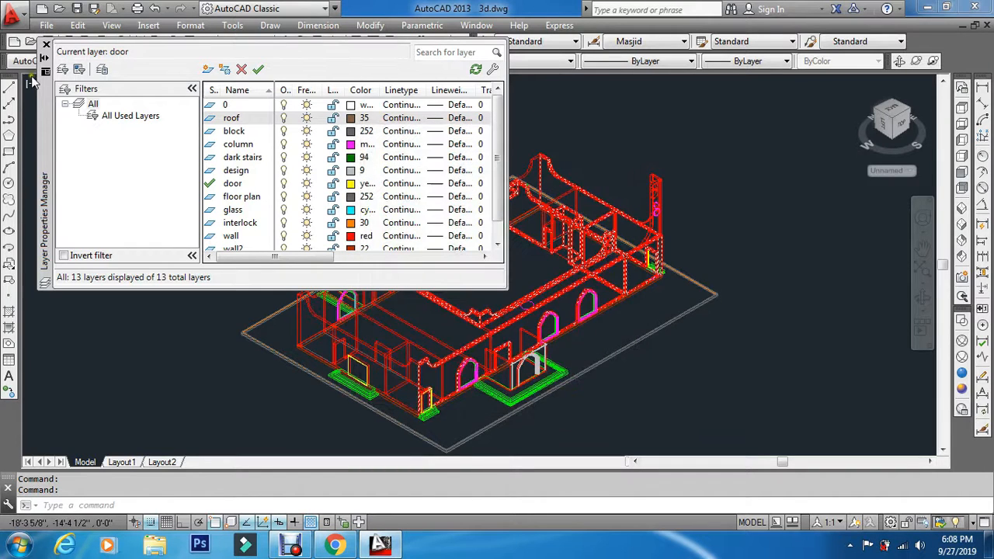
left_click(211, 123)
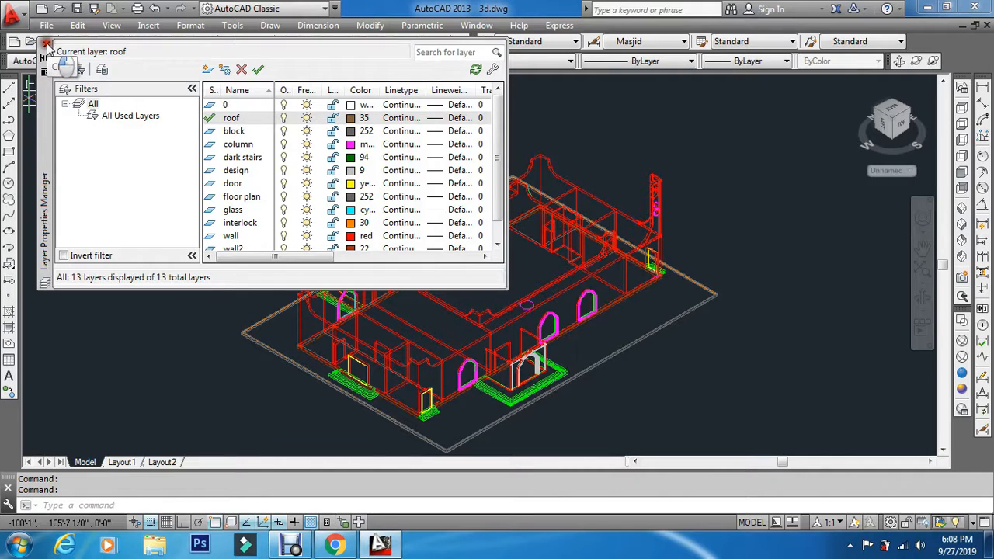
left_click(46, 43)
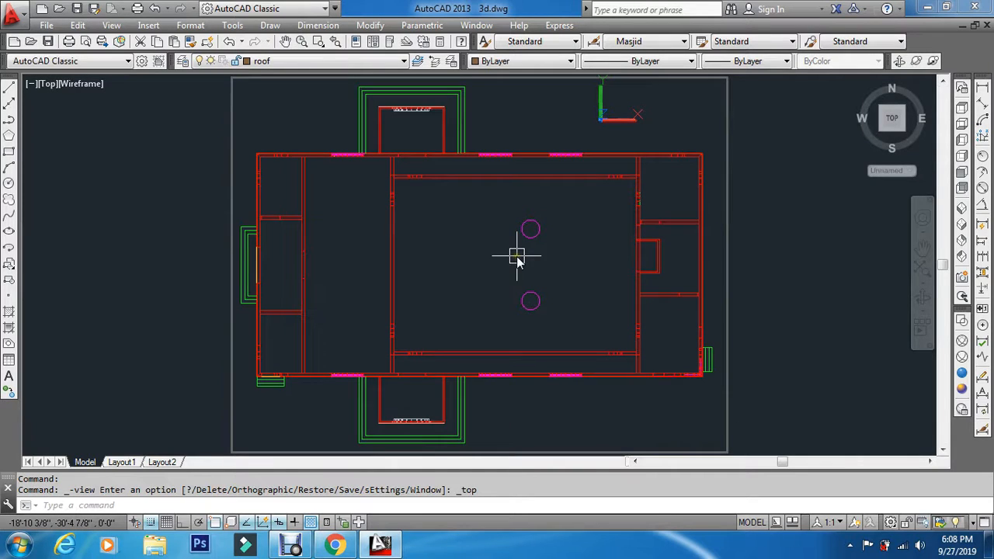
In the top view, draw a rectangle between the diagonally opposite inner corners of the building's outer walls, upper-left to lower-right
type("c")
key("Return")
scroll(264, 148, "up", 3)
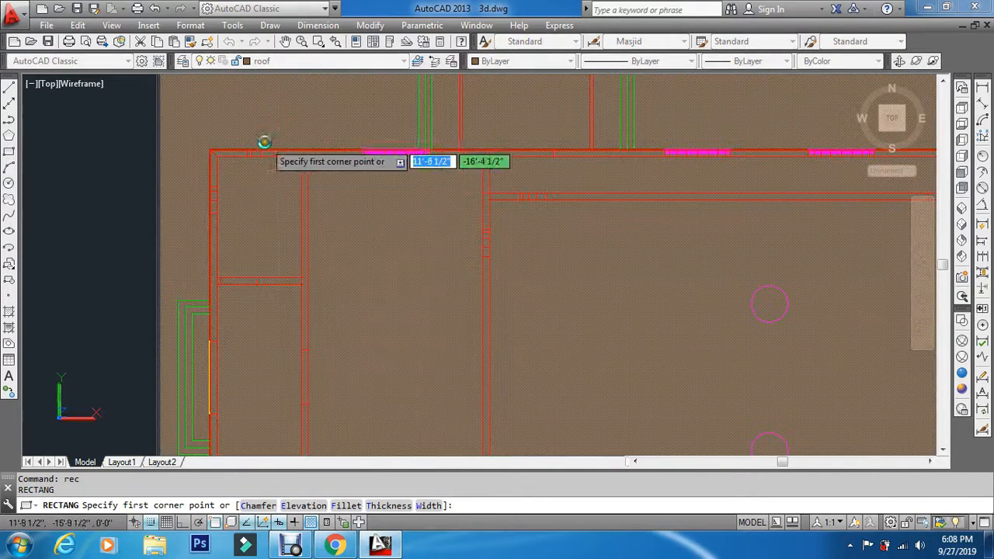
scroll(229, 158, "up", 9)
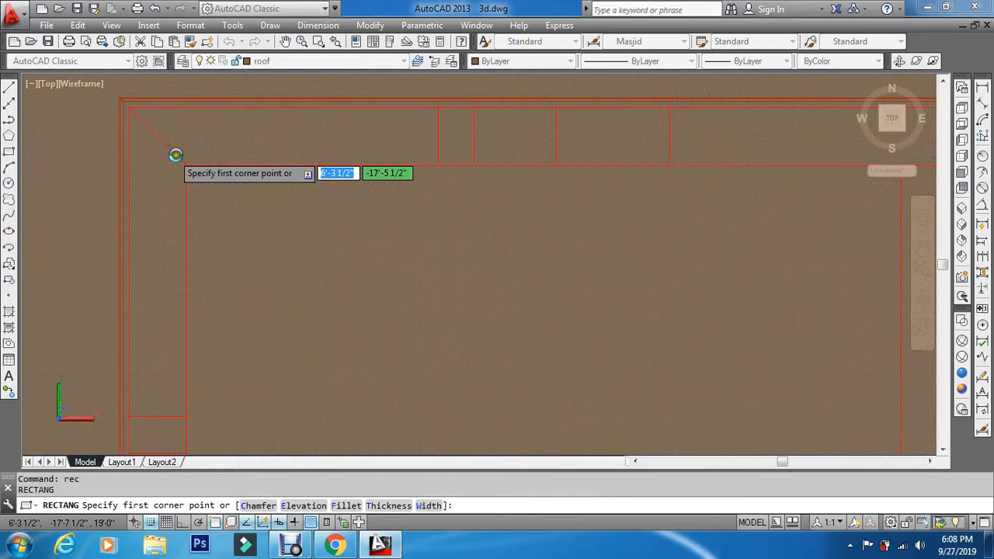
left_click(185, 160)
scroll(253, 215, "down", 8)
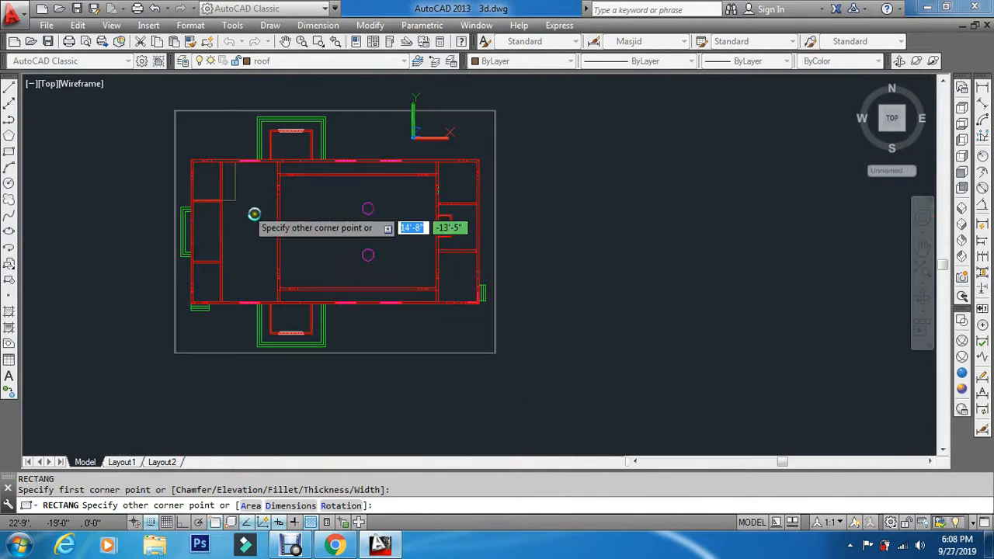
scroll(449, 276, "up", 8)
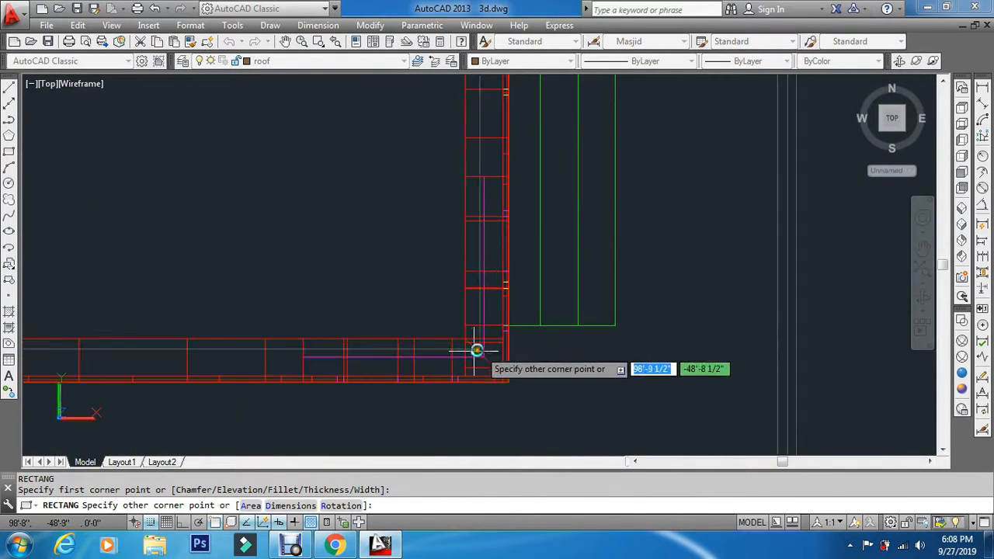
scroll(463, 333, "up", 2)
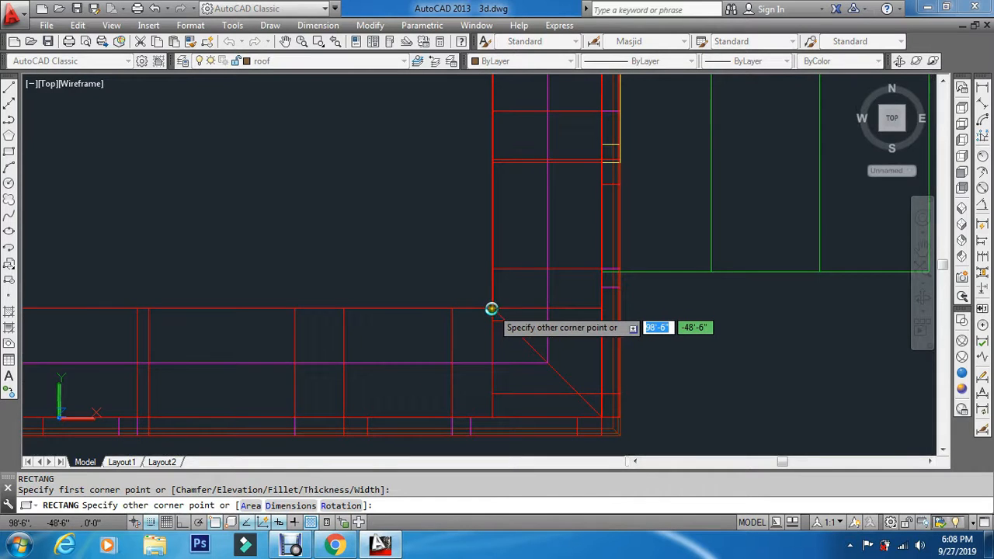
key("Escape")
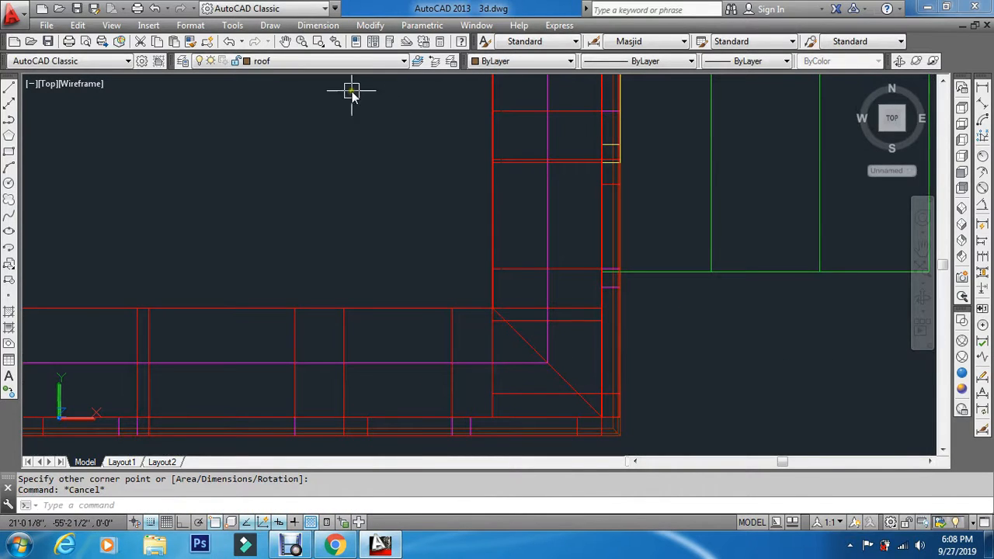
Turn off the wall and wall2 layers to isolate the roof rectangle
left_click(334, 62)
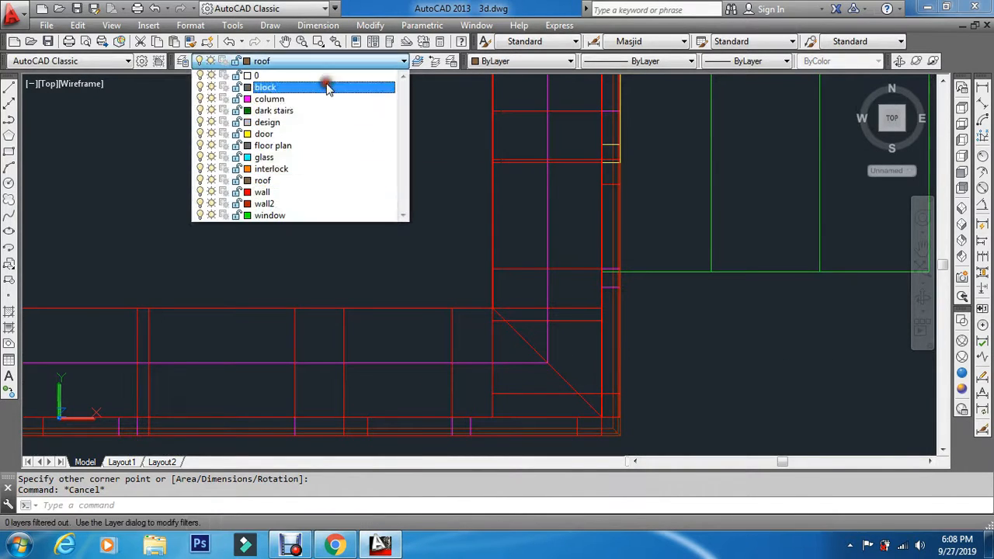
left_click(200, 192)
left_click(200, 204)
left_click(156, 244)
key("Escape")
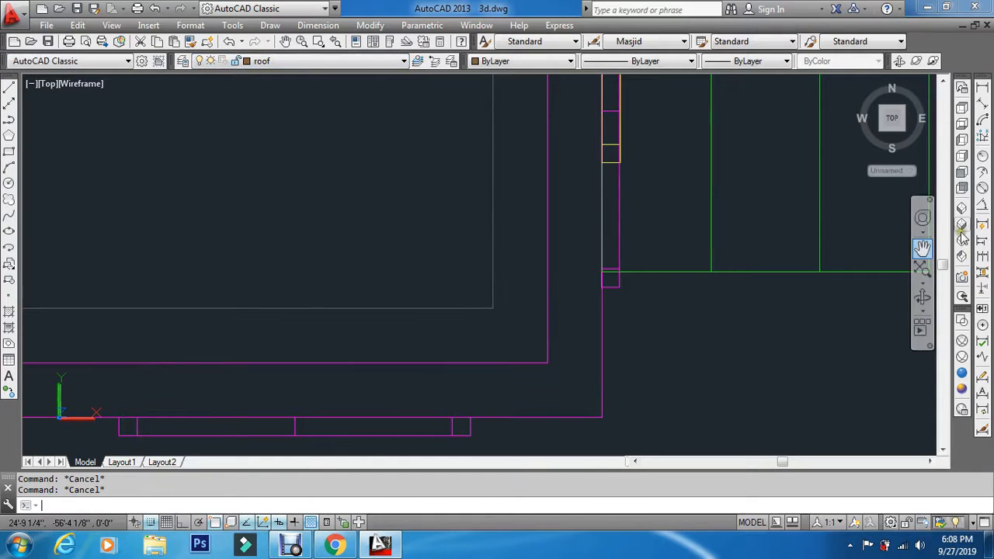
In the southwest isometric view, extrude the roof rectangle 6 inches downward into a slab
left_click(961, 208)
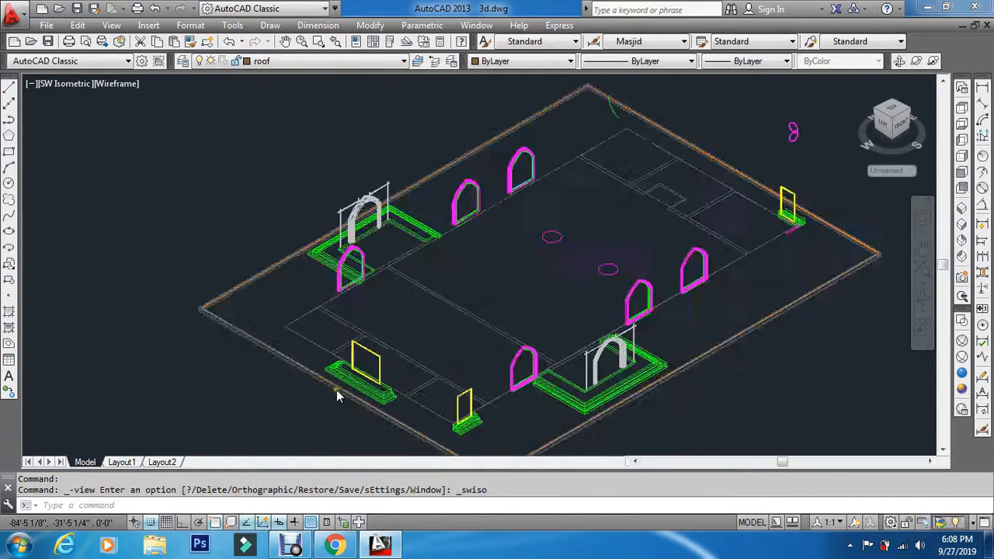
scroll(295, 347, "up", 10)
key("Escape")
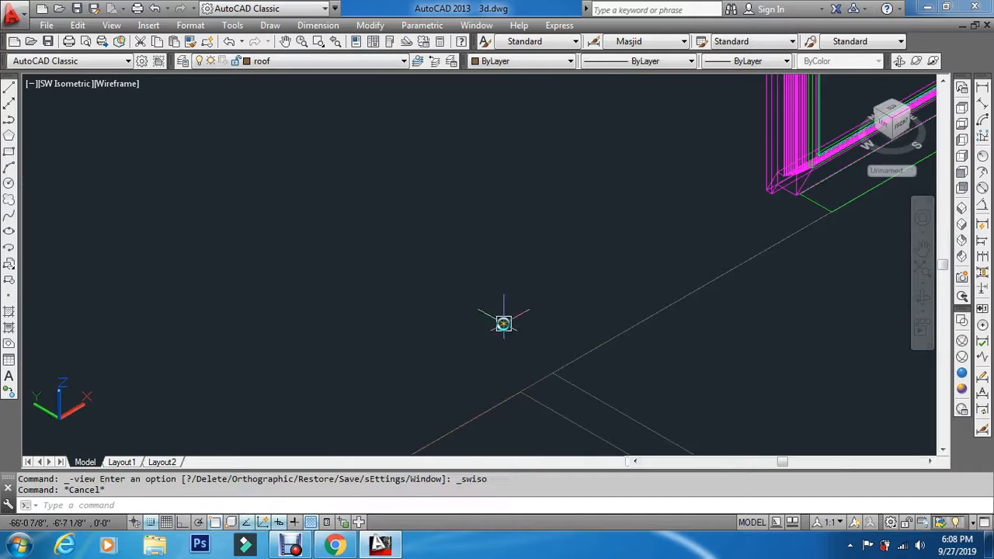
type("ext")
key("Return")
scroll(525, 372, "up", 4)
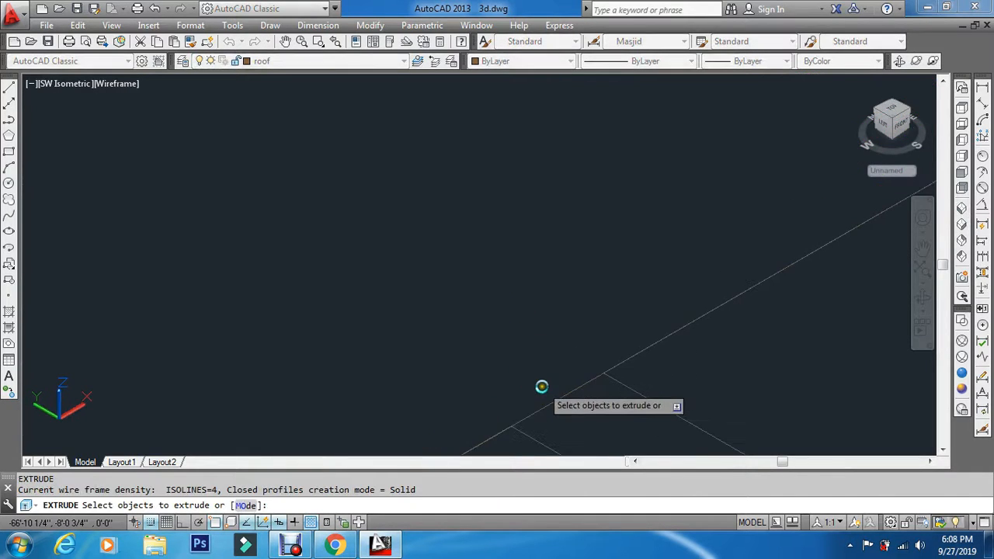
left_click(555, 397)
key("Return")
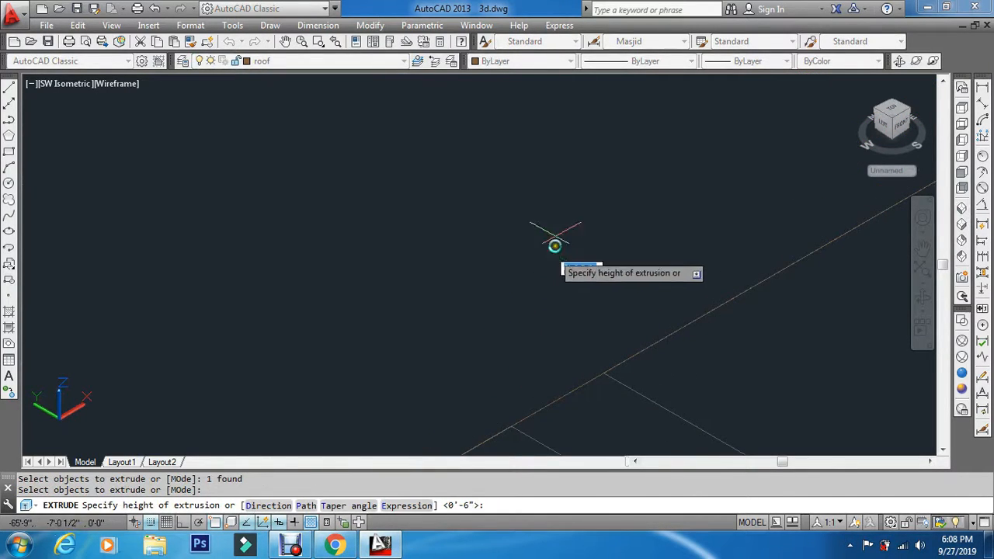
scroll(576, 191, "down", 4)
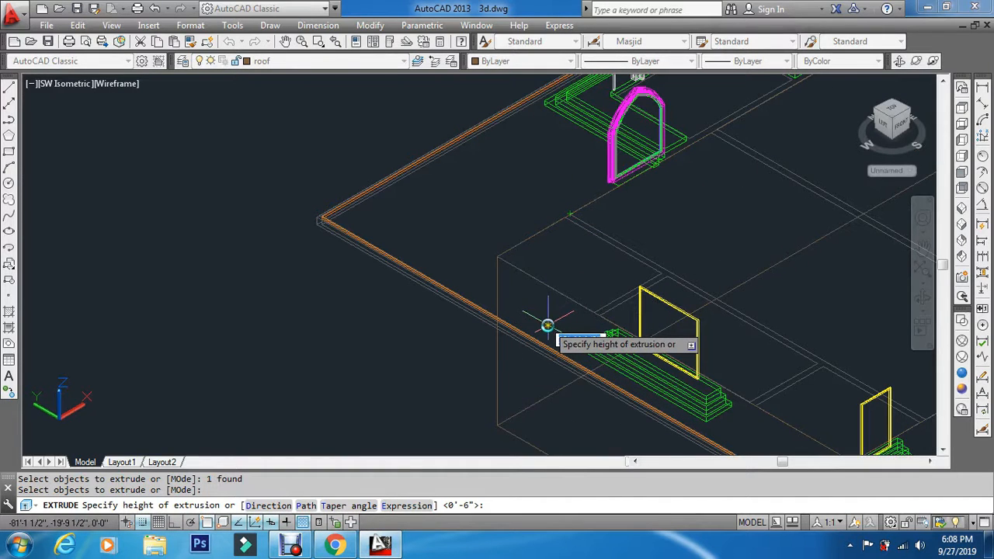
type("6")
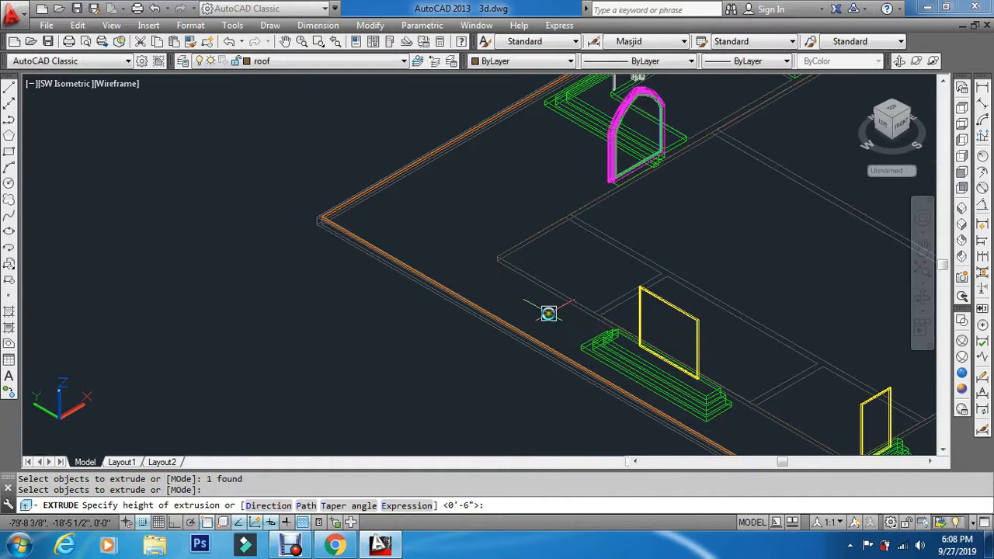
key("Return")
key("Escape")
Move the roof slab 14' straight up along Z from its bottom corner, with Ortho on
scroll(491, 261, "up", 4)
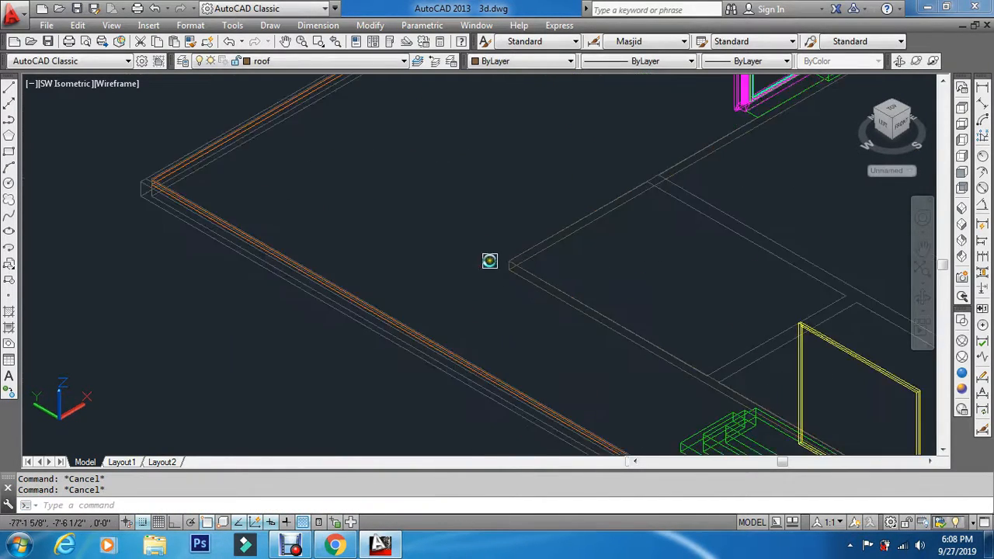
type("m")
key("Return")
scroll(506, 259, "up", 6)
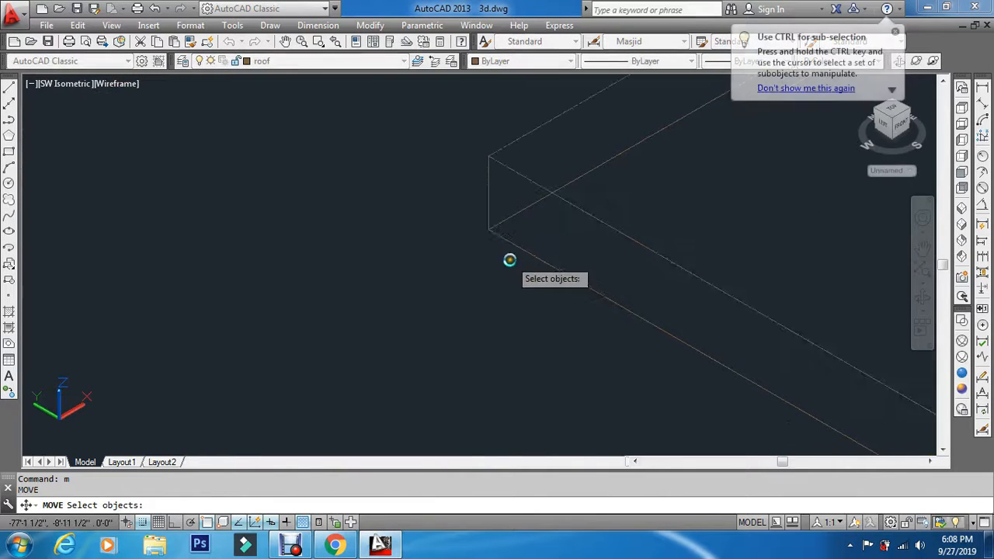
key("Return")
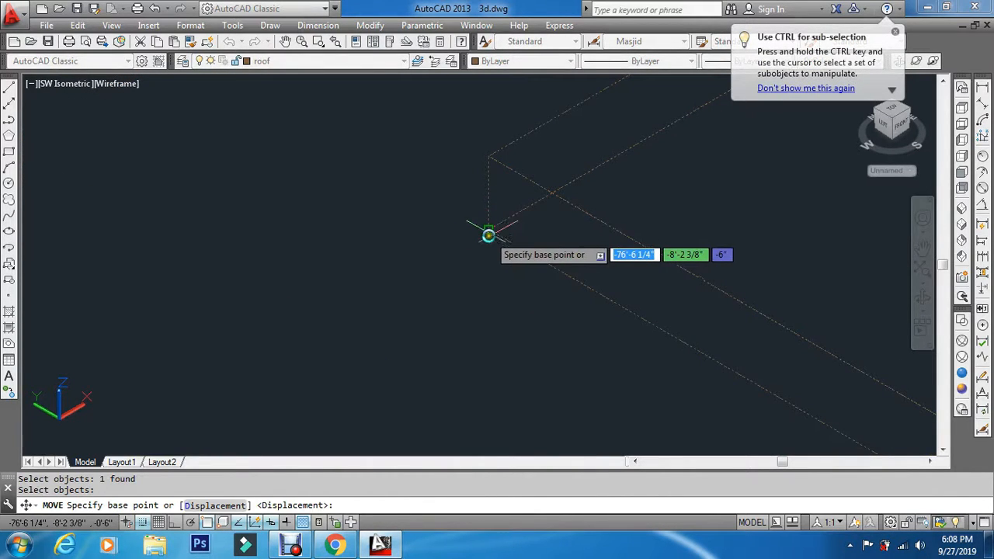
left_click(489, 231)
scroll(494, 264, "down", 3)
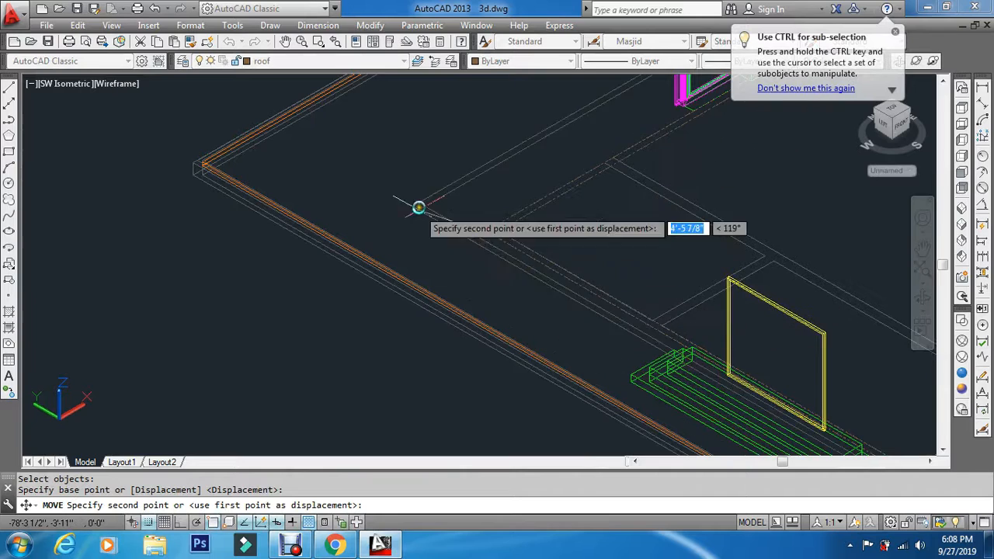
key("F8")
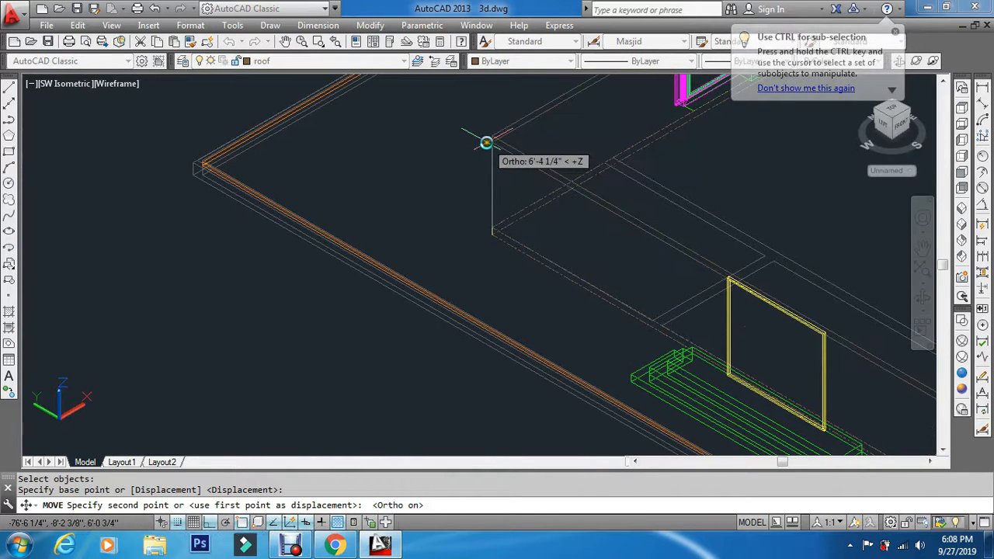
type("1")
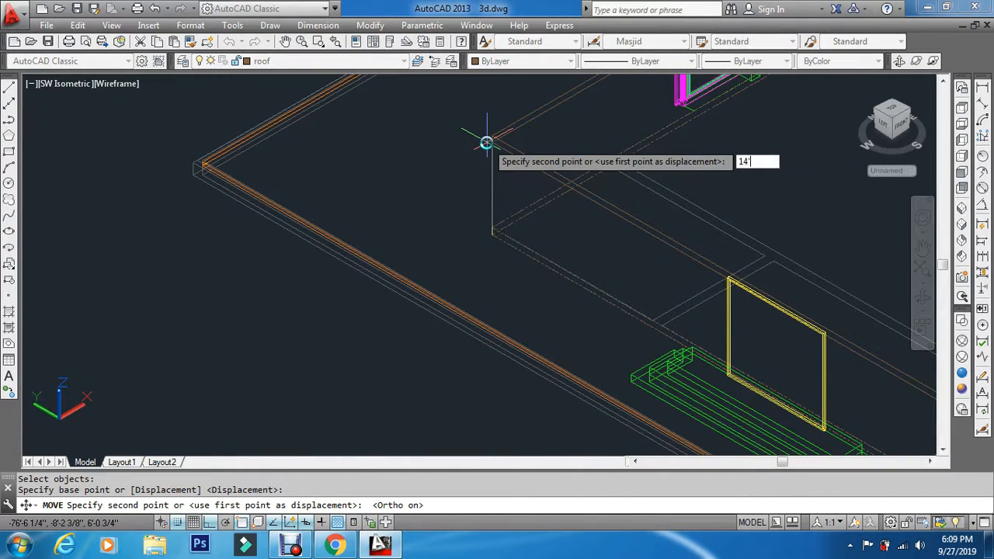
type("4'")
key("Return")
key("Escape")
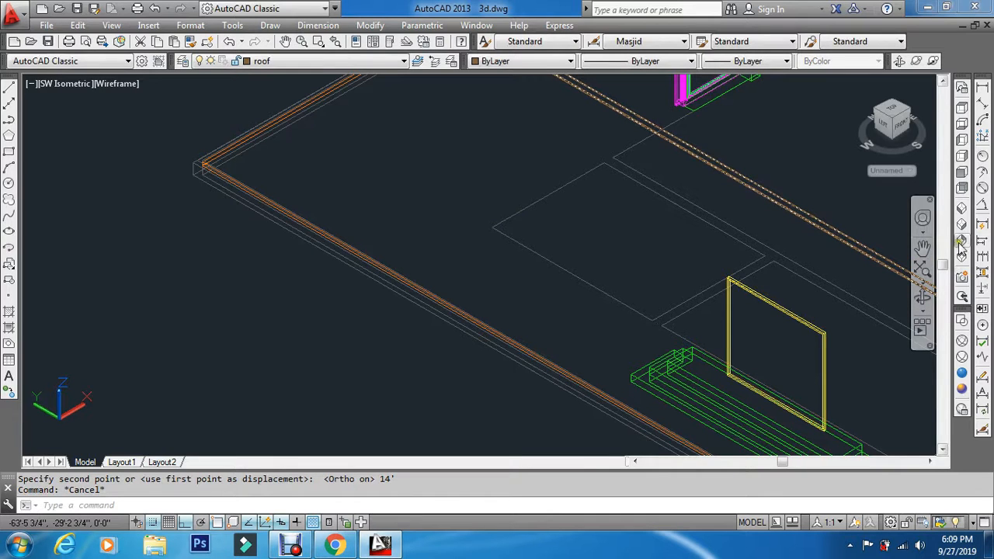
Turn the wall layer back on, check the roof slab against the walls in the front view, and return to the southwest isometric view
left_click(965, 172)
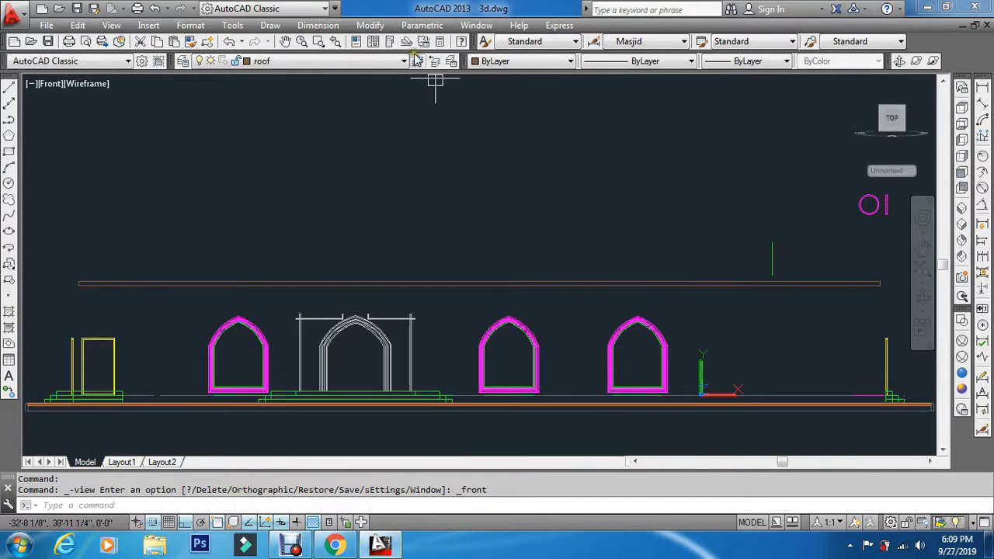
left_click(355, 60)
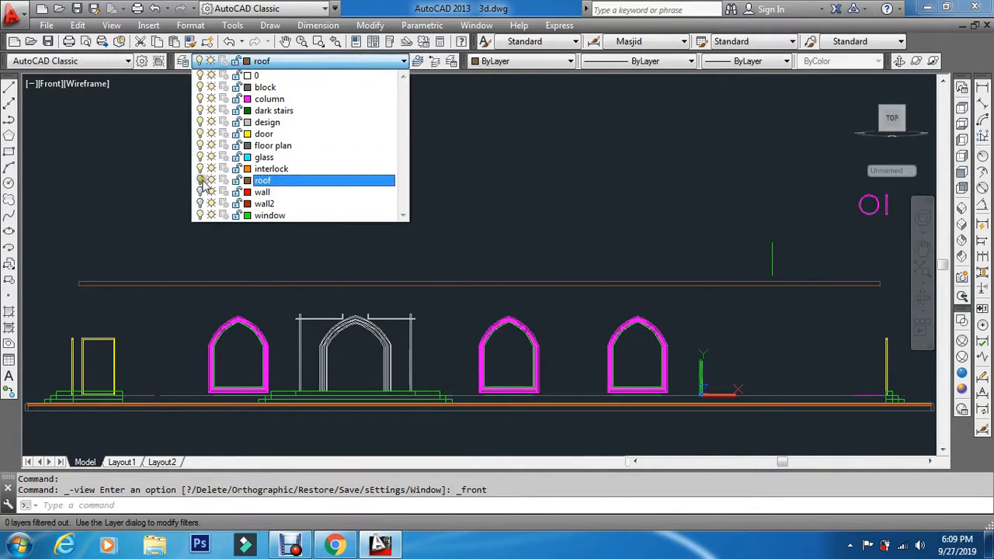
left_click(138, 196)
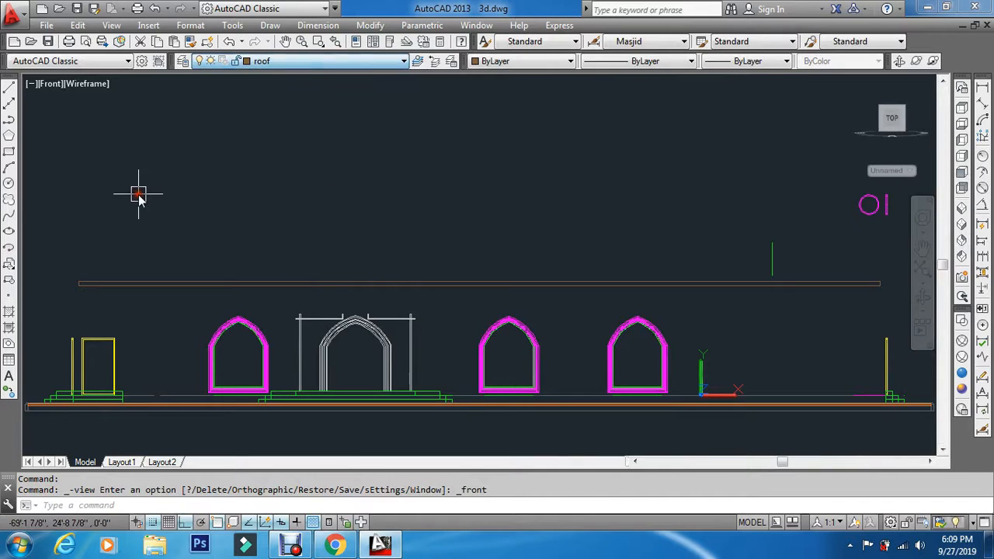
left_click(280, 64)
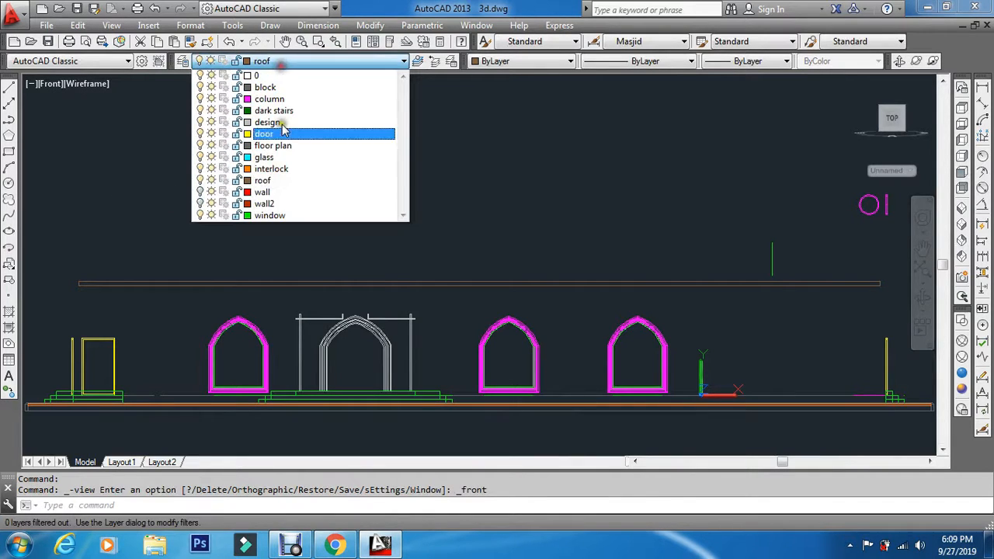
left_click(200, 193)
left_click(163, 220)
key("Escape")
scroll(84, 275, "up", 5)
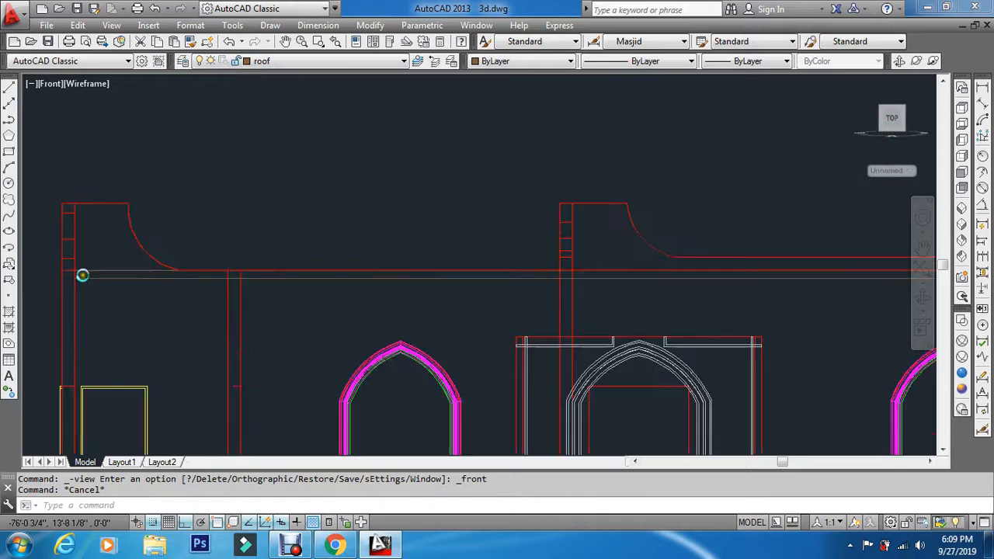
left_click(963, 209)
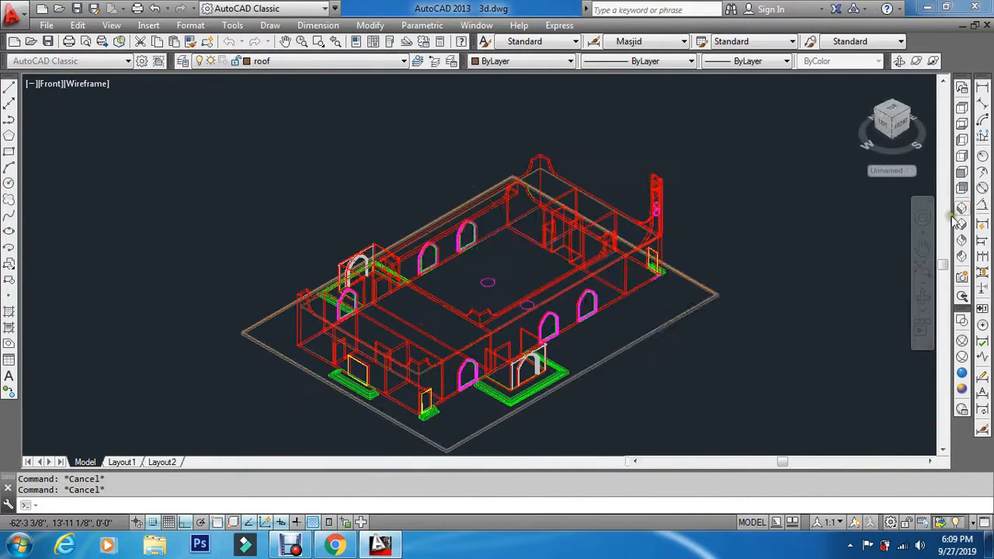
Copy the roof slab to the clipboard
scroll(298, 304, "up", 6)
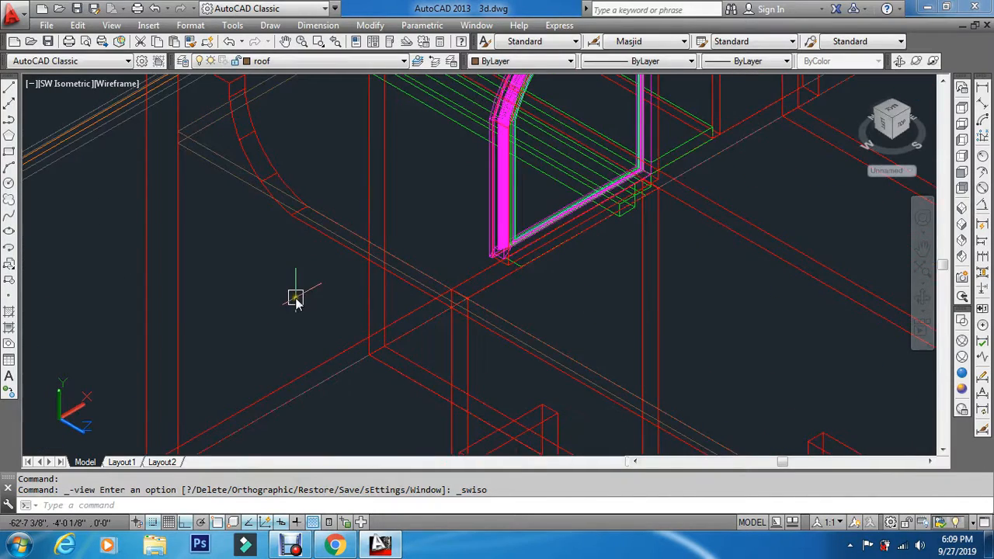
key("Escape")
scroll(155, 93, "up", 3)
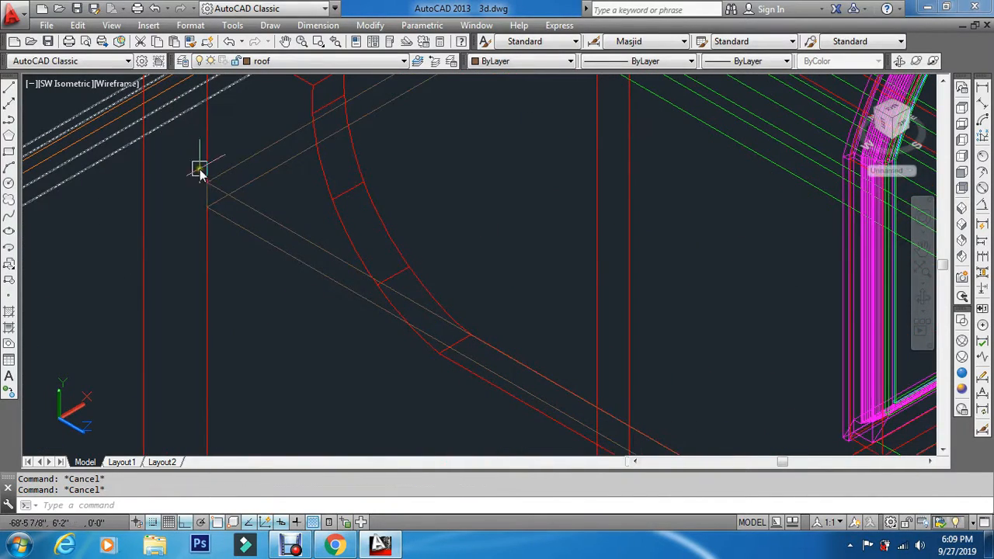
left_click(254, 216)
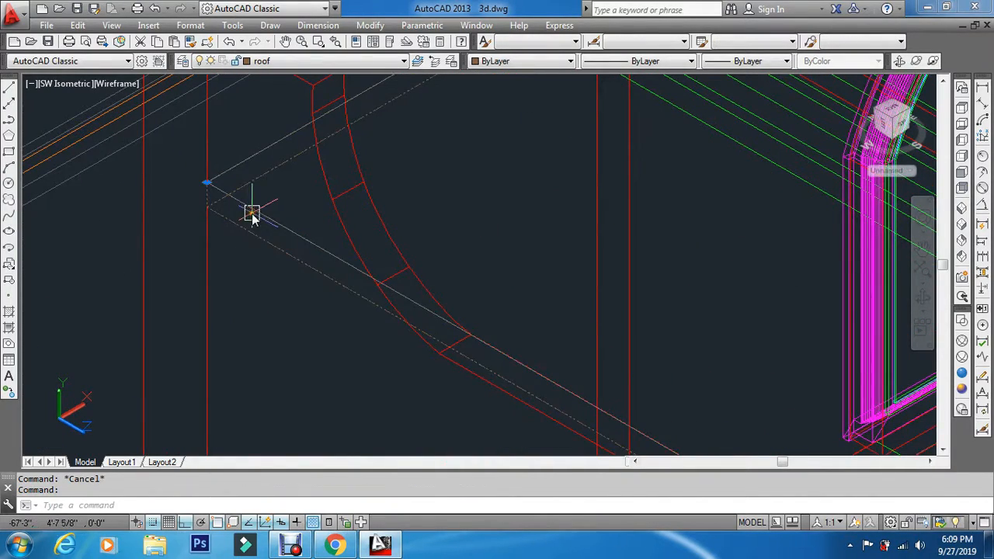
key("ctrl+c")
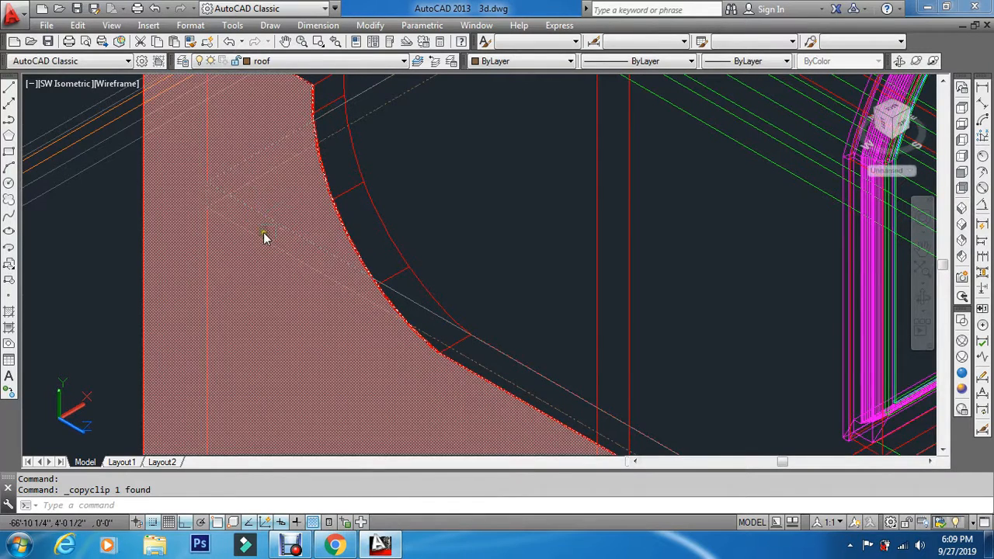
key("Escape")
left_click(262, 238)
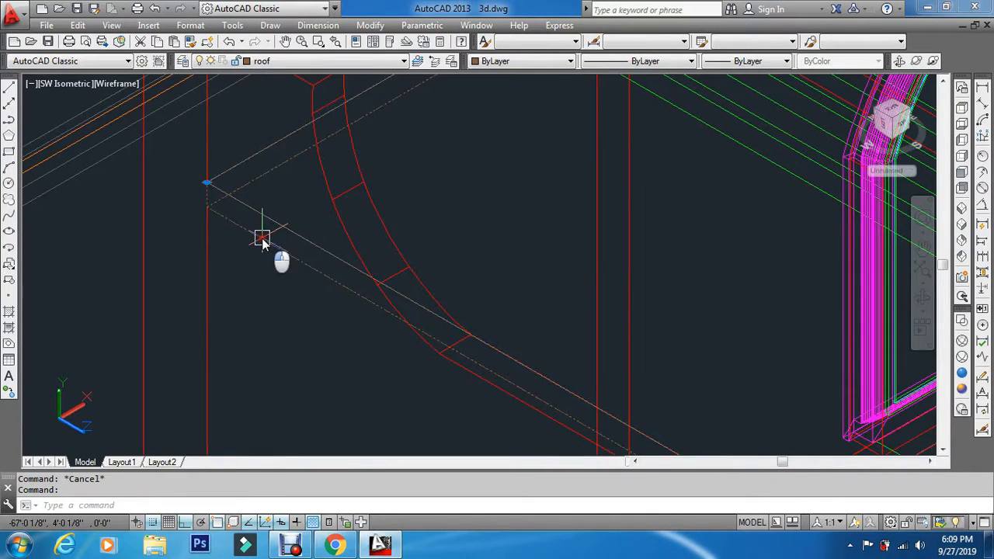
key("ctrl+c")
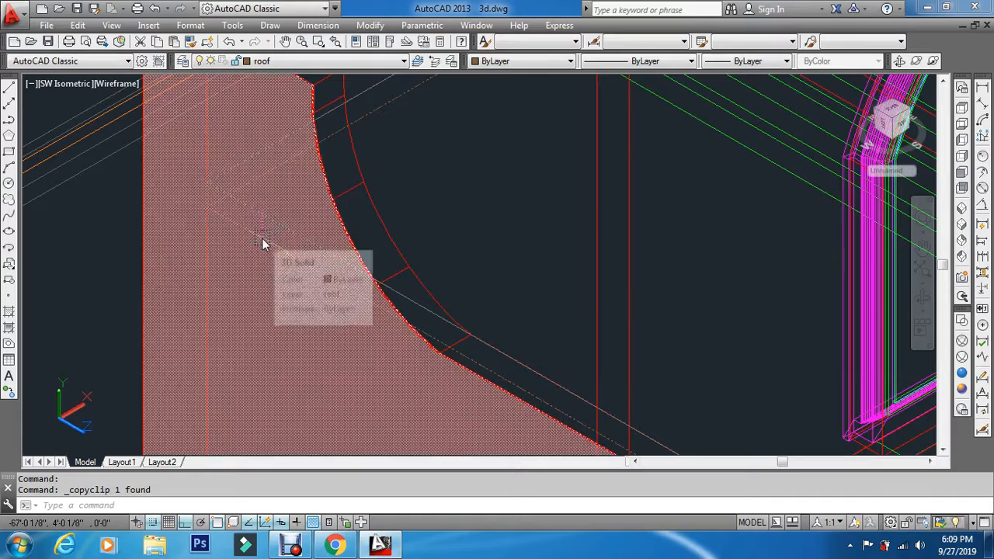
Paste the copied roof slab into empty space to the lower right of the building
key("ctrl+v")
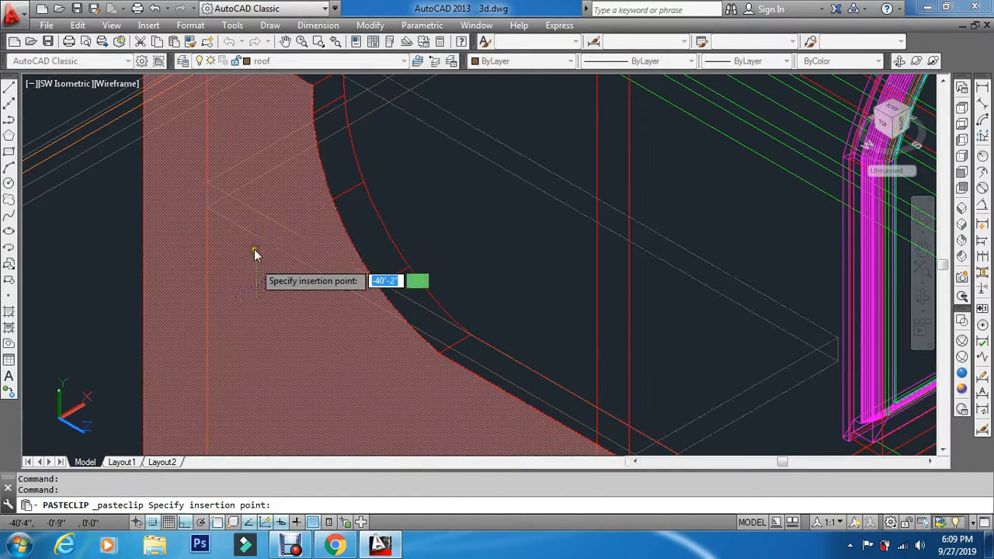
scroll(217, 194, "down", 5)
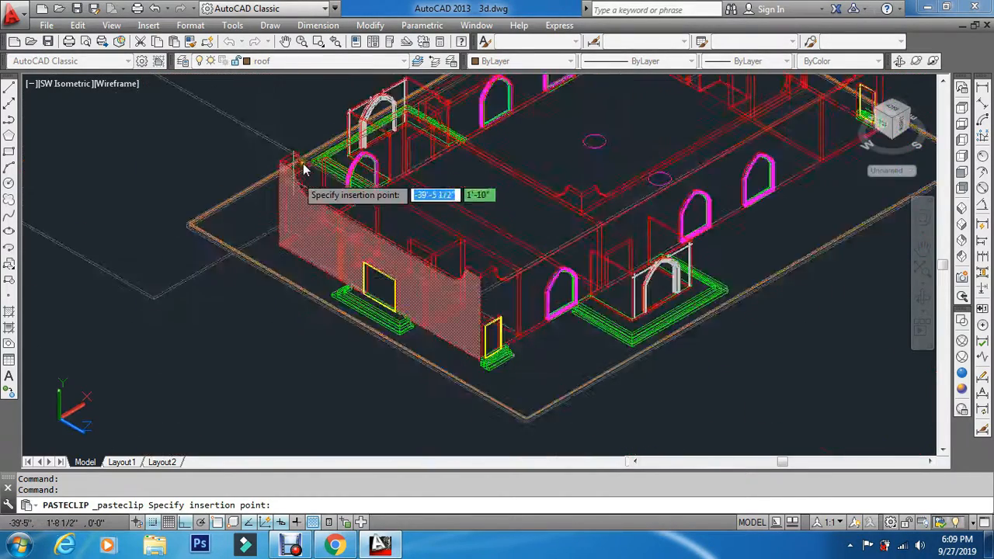
scroll(303, 186, "down", 3)
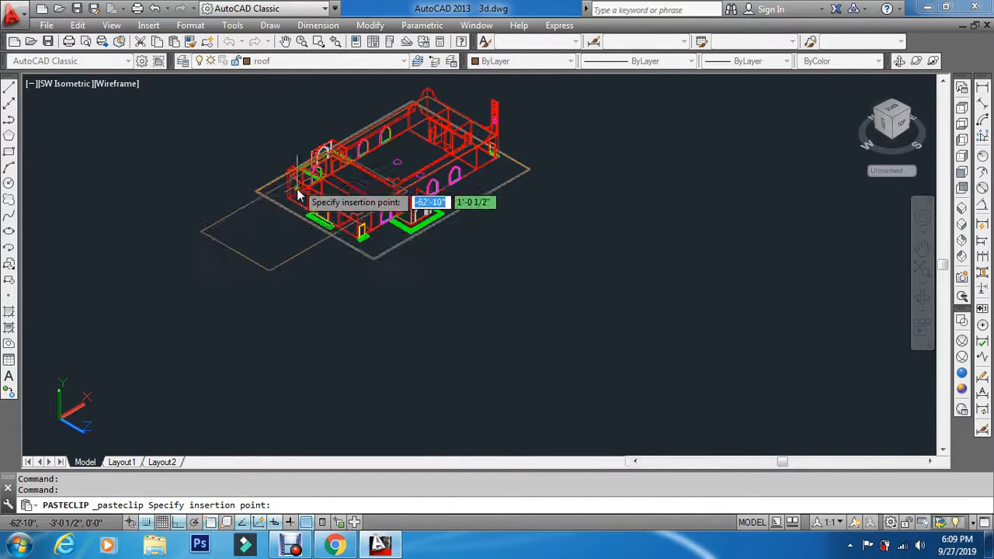
left_click(534, 274)
key("Escape")
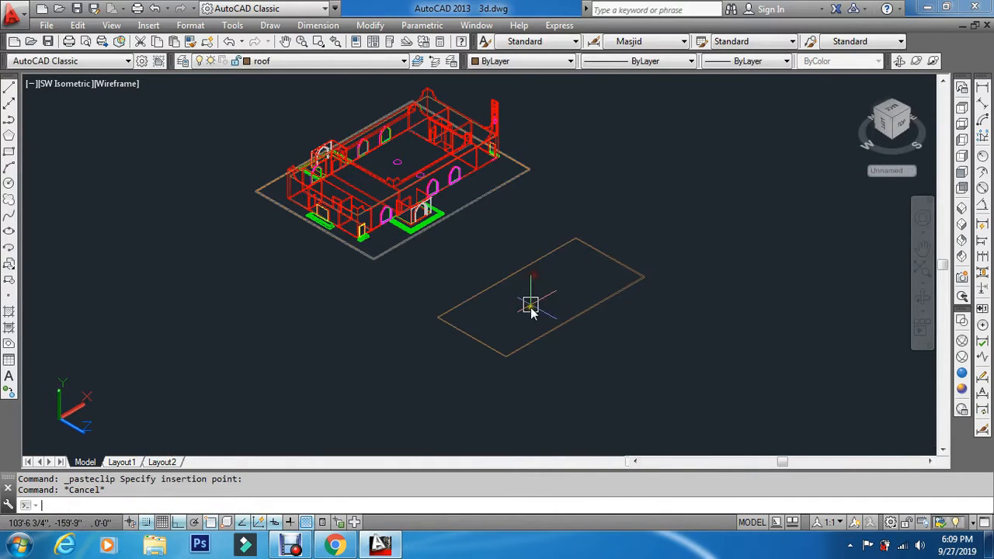
key("Escape")
type("m")
key("Return")
scroll(500, 336, "up", 2)
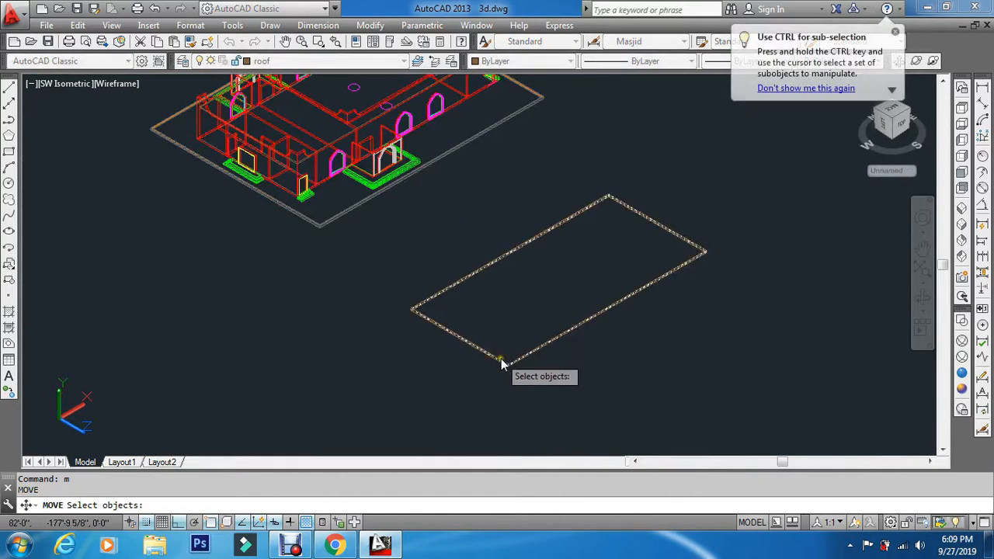
left_click(501, 360)
key("Return")
scroll(509, 366, "up", 4)
scroll(506, 377, "up", 3)
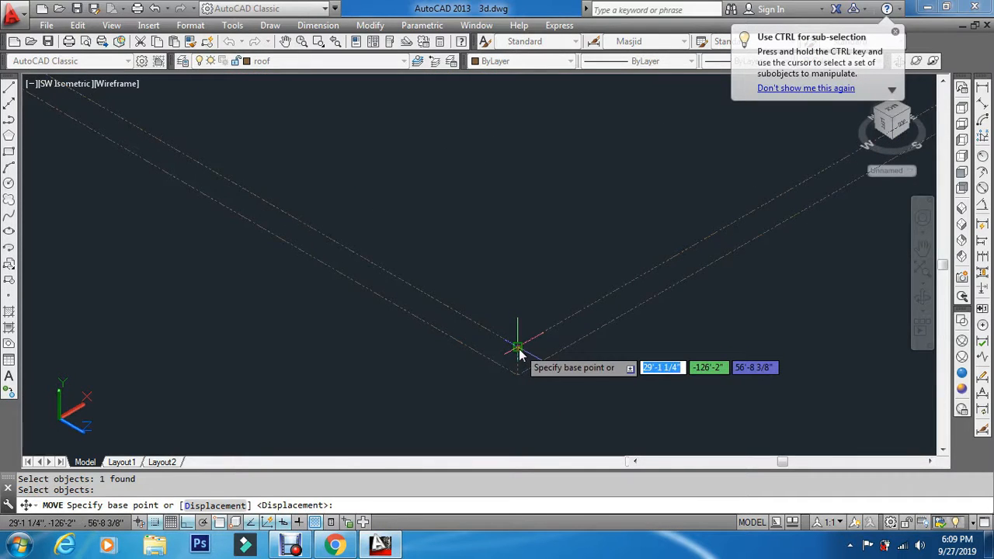
left_click(517, 348)
scroll(528, 326, "down", 5)
key("Escape")
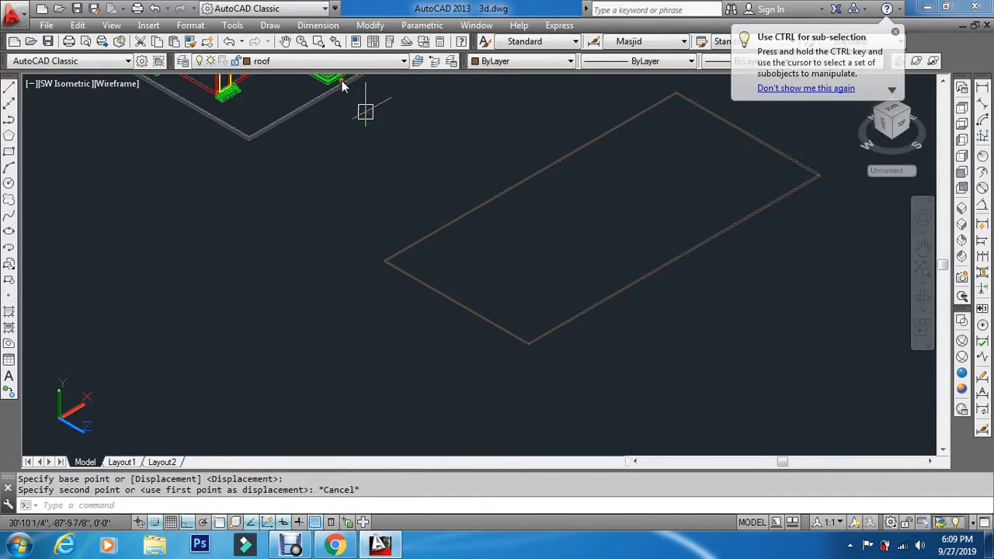
key("Escape")
Match the pasted slab's properties to those of the green entrance steps
type("m")
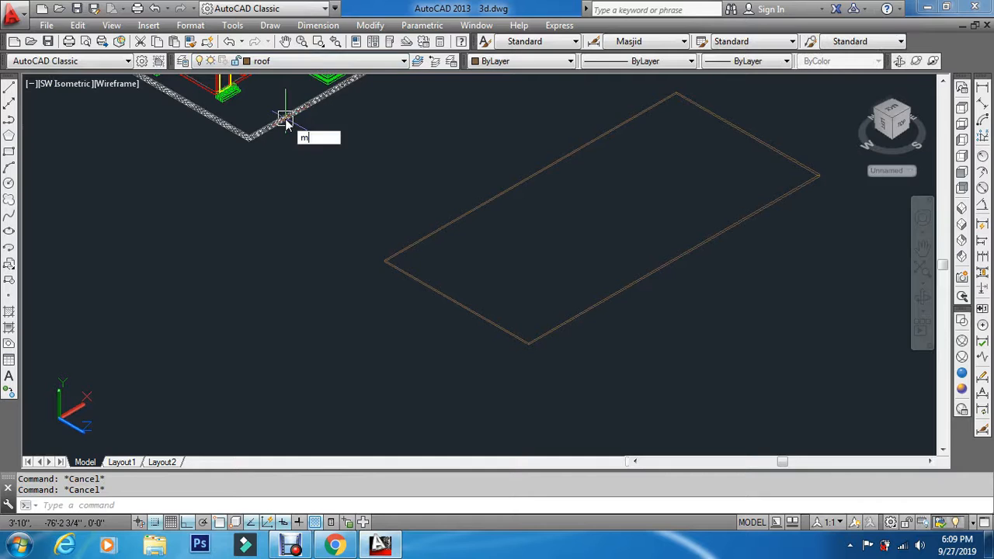
type("a")
key("Return")
scroll(227, 101, "up", 2)
left_click(225, 96)
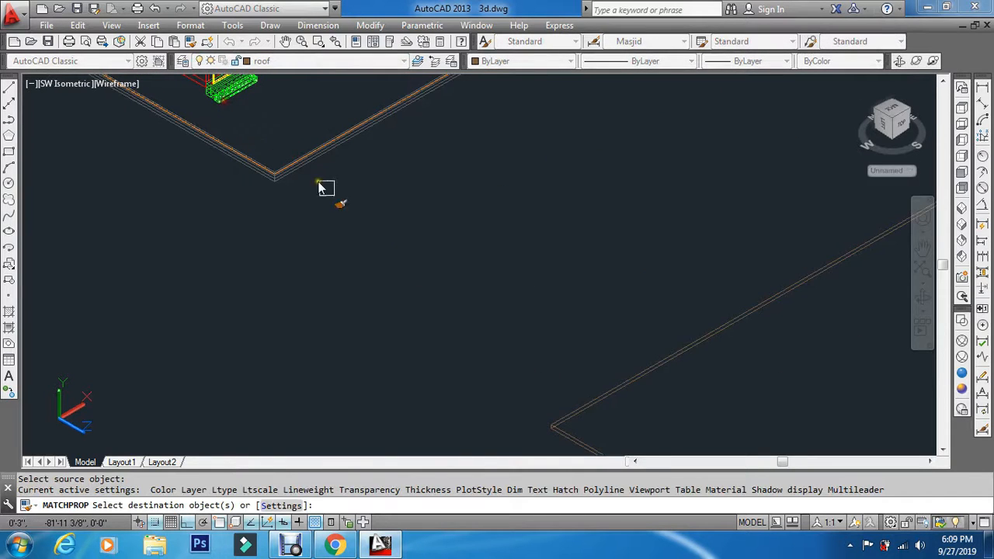
left_click(704, 391)
key("Escape")
key("Escape")
Move the green slab copy from its front corner onto the matching corner of the original roof slab, with Ortho off
scroll(579, 298, "down", 3)
type("m")
key("Return")
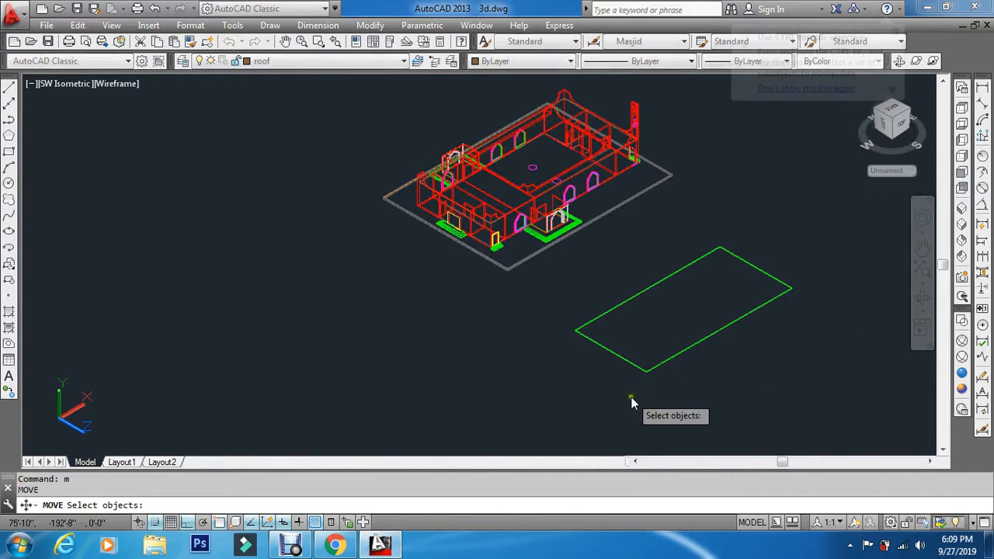
left_click(631, 368)
key("Return")
scroll(639, 355, "up", 5)
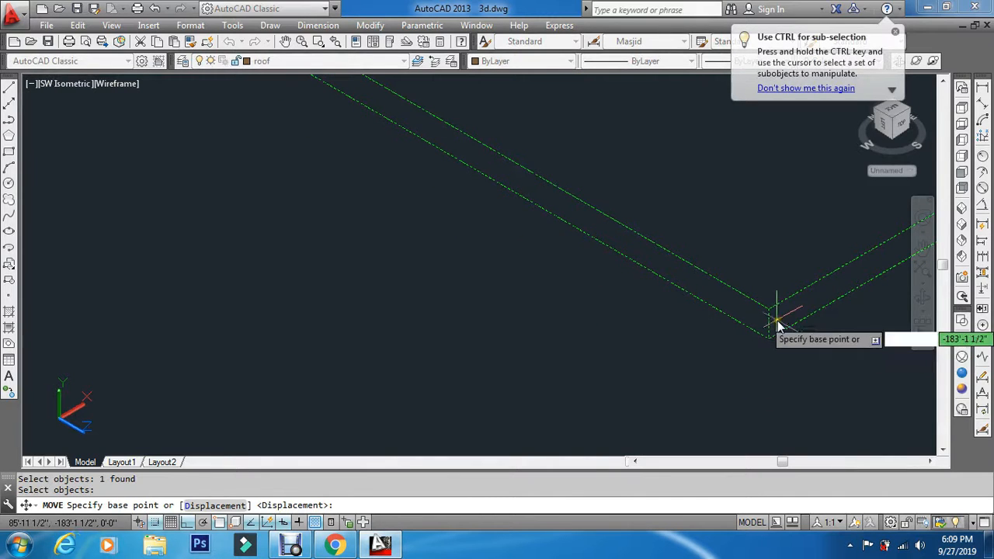
left_click(772, 318)
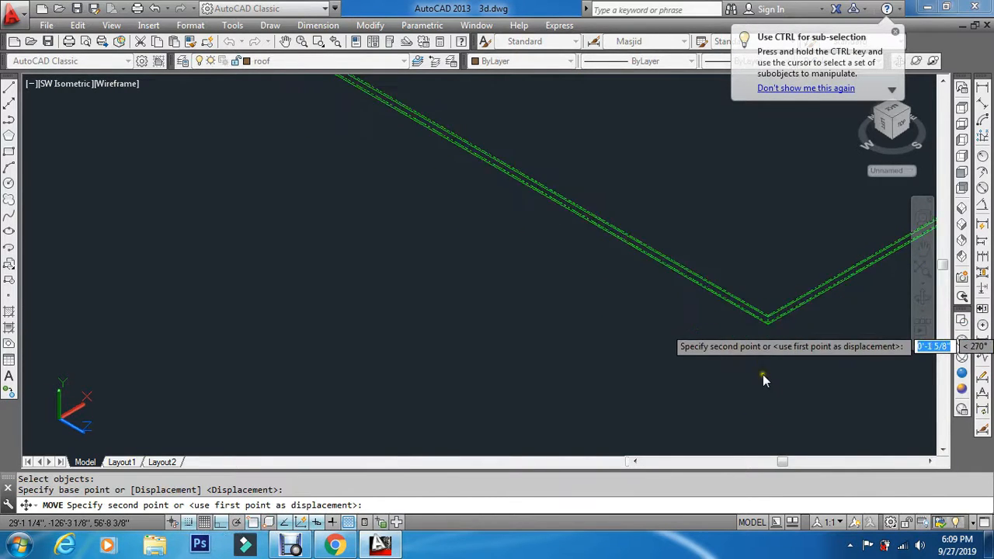
scroll(763, 379, "down", 3)
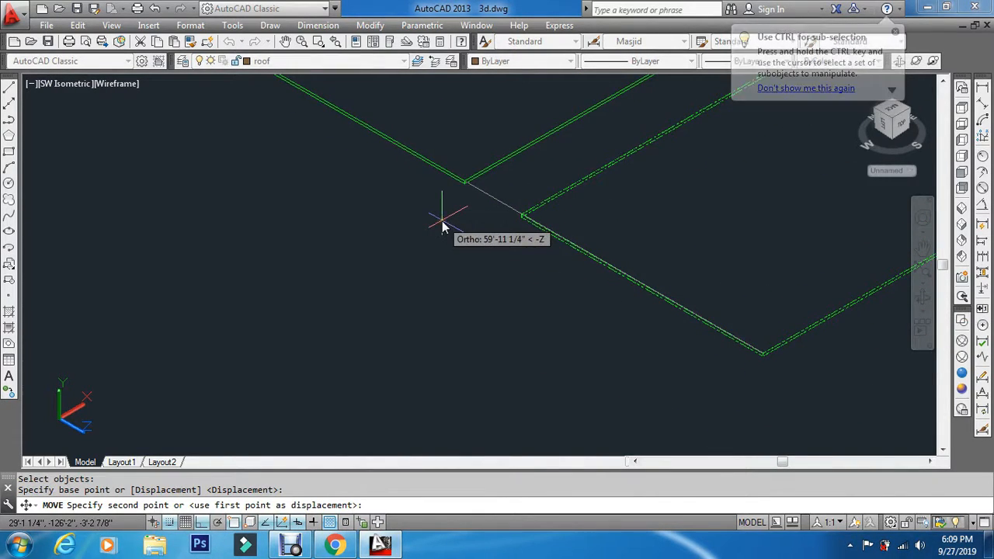
key("F8")
scroll(434, 256, "down", 5)
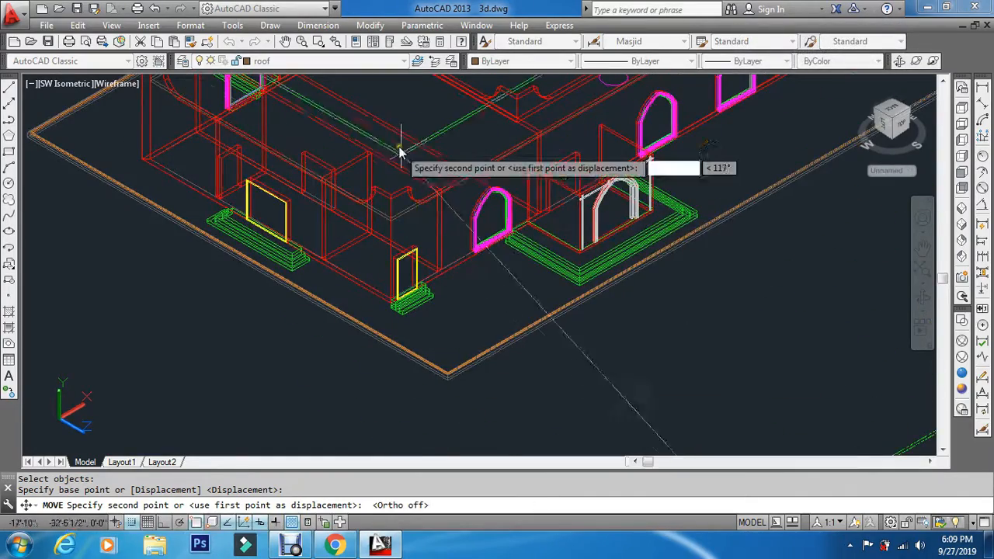
scroll(400, 151, "up", 6)
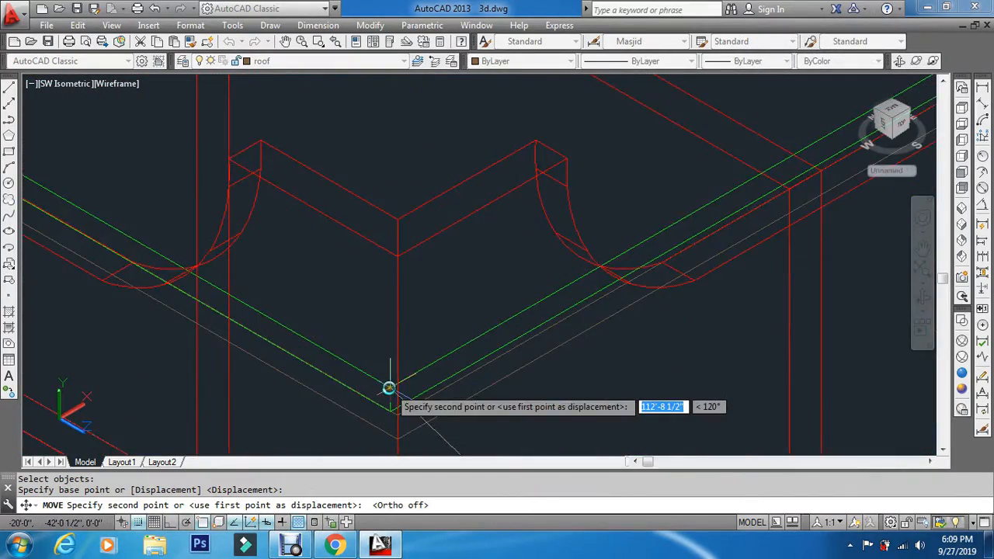
scroll(388, 387, "up", 2)
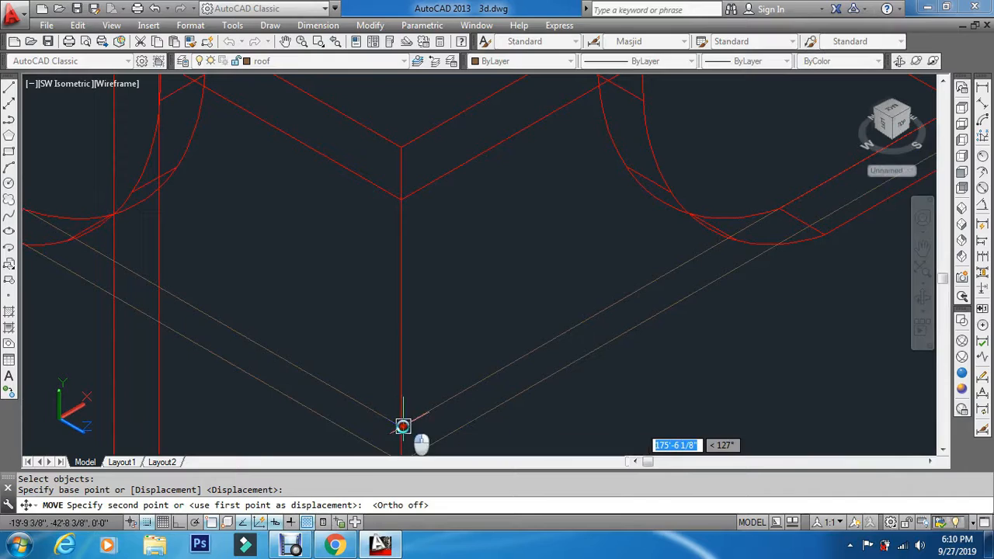
key("Escape")
Make window the current layer and turn off the roof layer
scroll(414, 302, "down", 5)
scroll(412, 331, "down", 3)
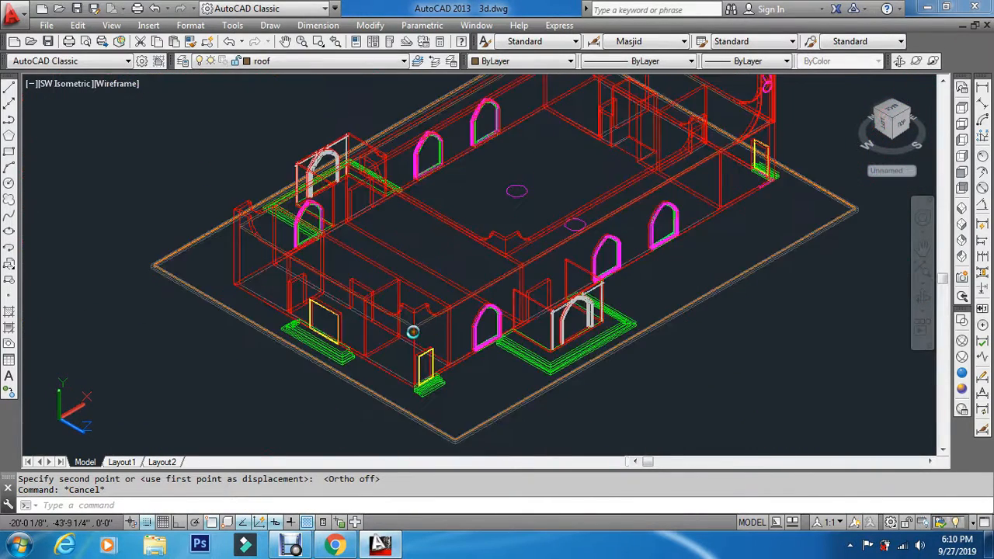
scroll(412, 332, "down", 2)
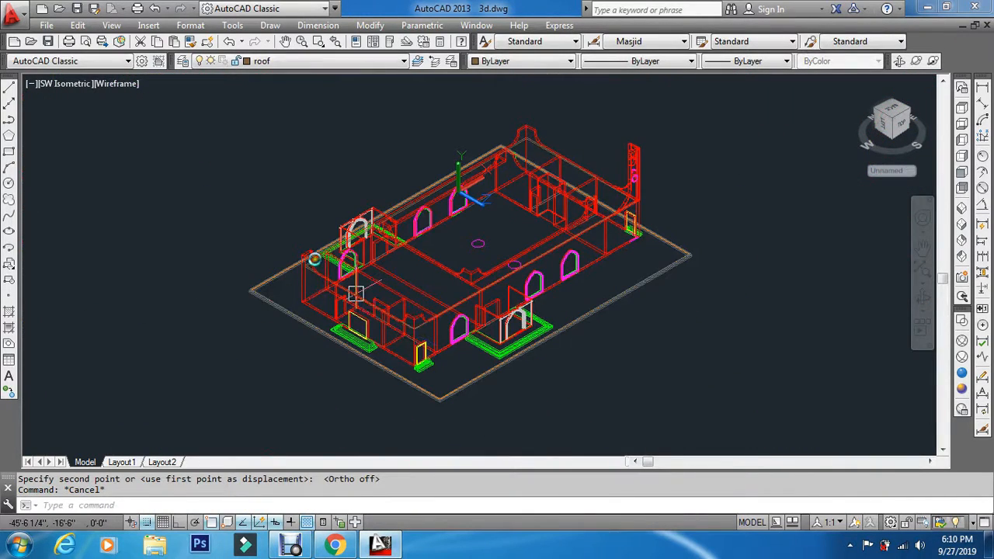
left_click(281, 64)
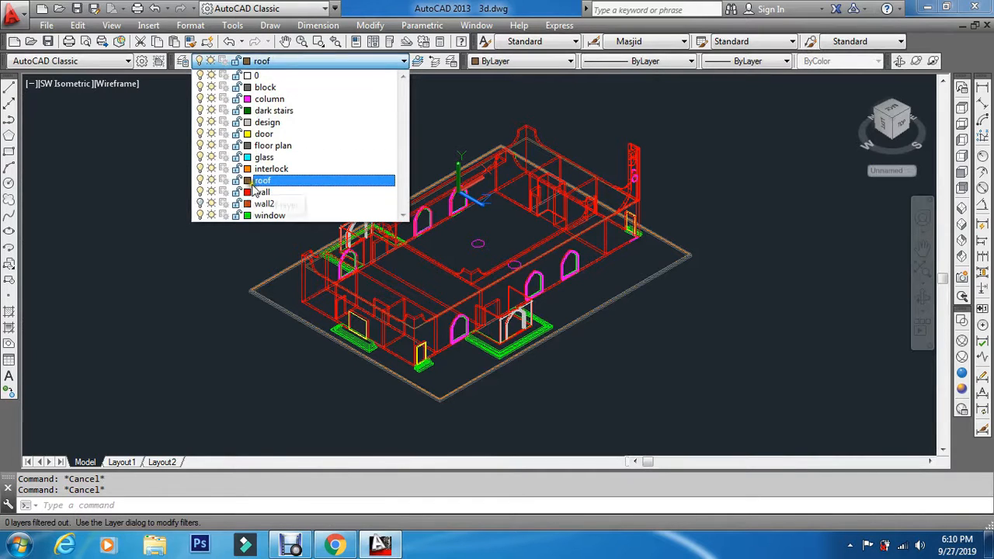
left_click(269, 215)
left_click(276, 63)
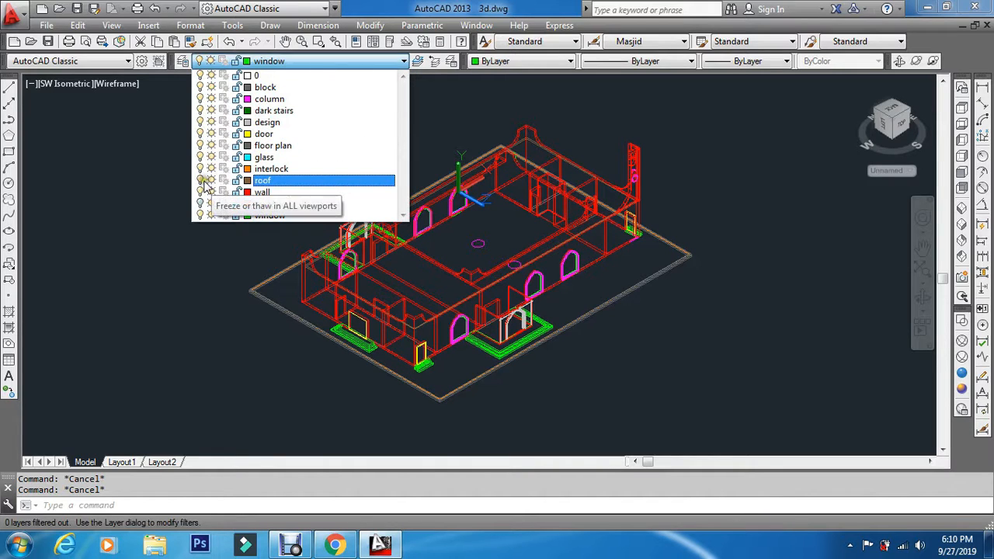
left_click(168, 226)
Start a Subtract and select the walls around the building's west corner and its arched window as the solids to cut
scroll(324, 261, "up", 5)
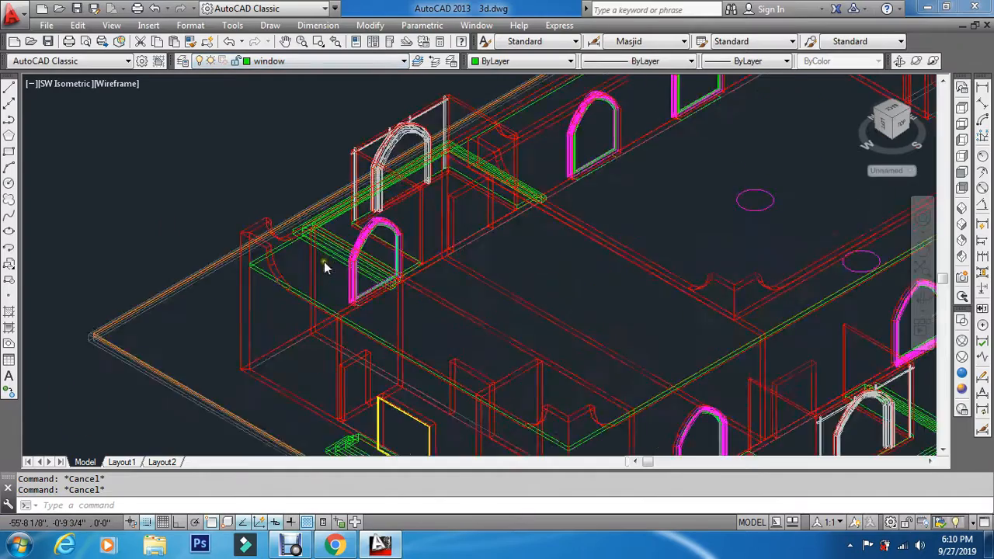
scroll(324, 261, "up", 3)
type("u")
key("Return")
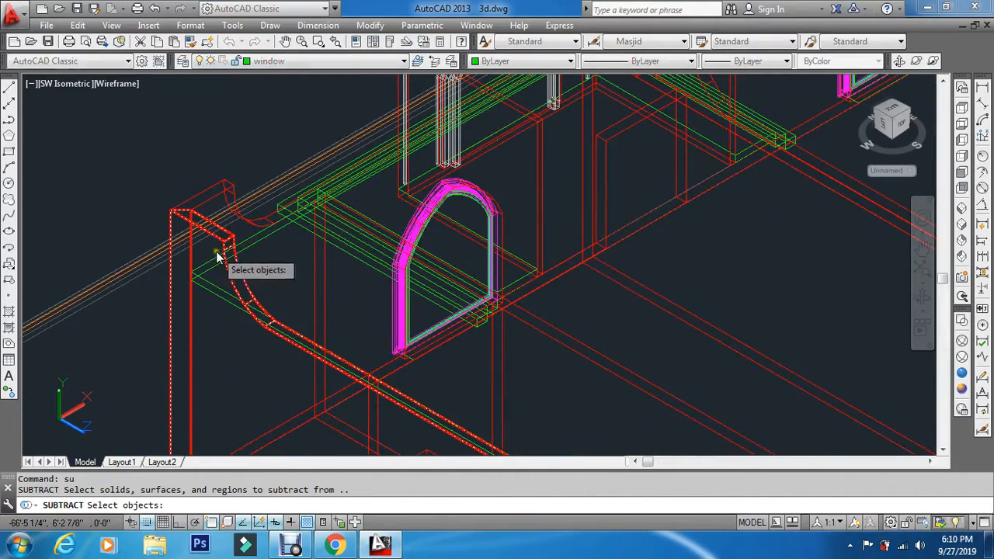
scroll(206, 322, "up", 2)
left_click(205, 344)
left_click(138, 342)
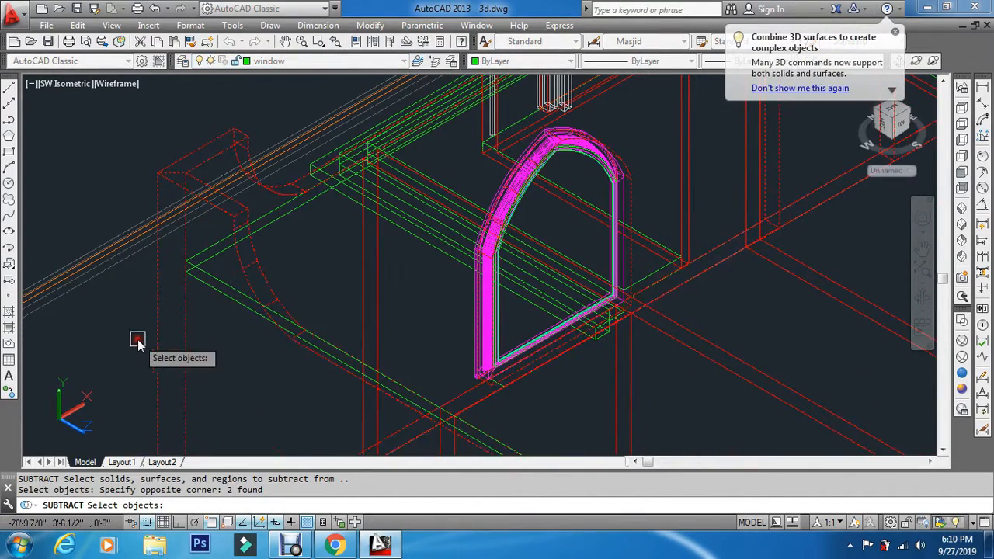
left_click(410, 278)
left_click(350, 277)
scroll(345, 280, "down", 2)
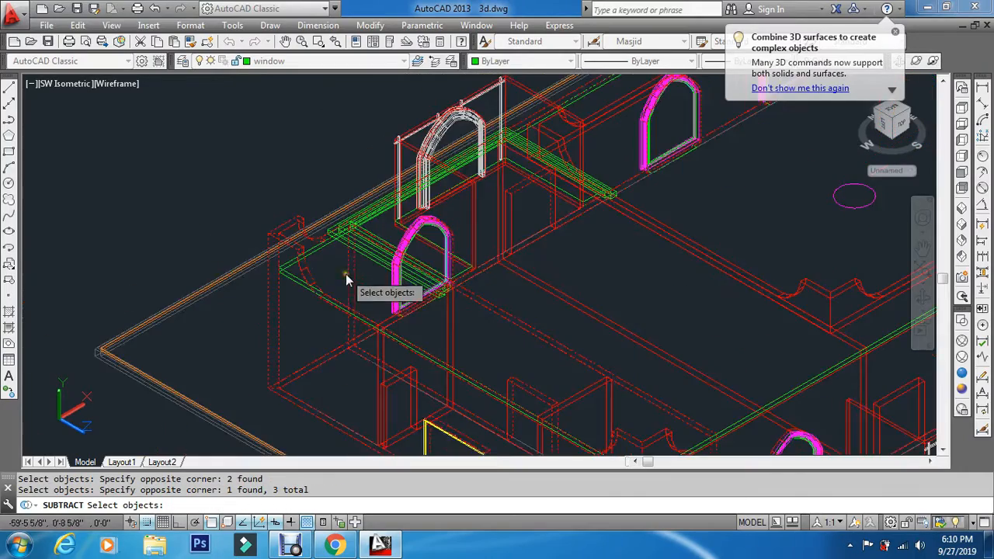
scroll(490, 241, "up", 3)
left_click(483, 279)
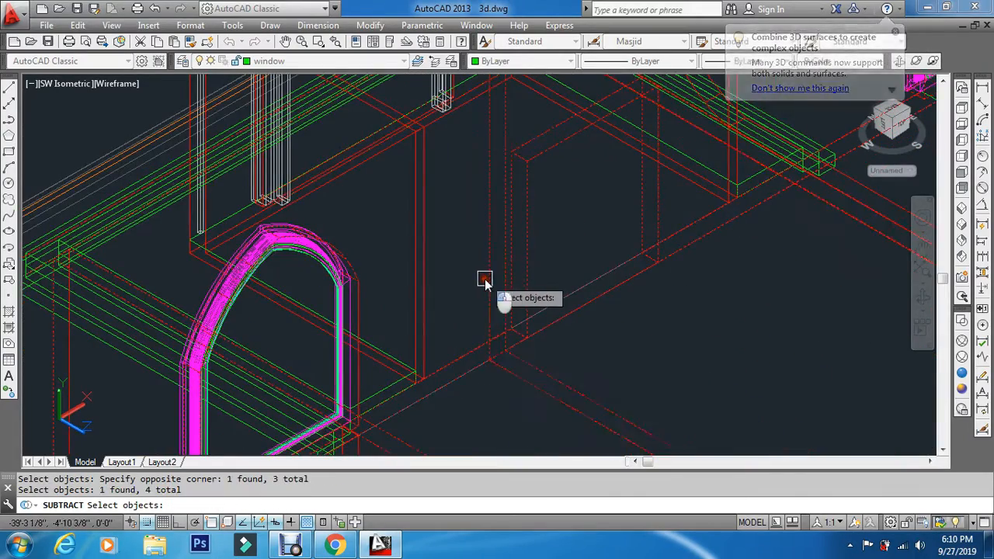
Add the two partition walls of the rooms along the building's west end to the solids to cut
scroll(471, 206, "down", 4)
scroll(448, 288, "up", 4)
left_click(448, 287)
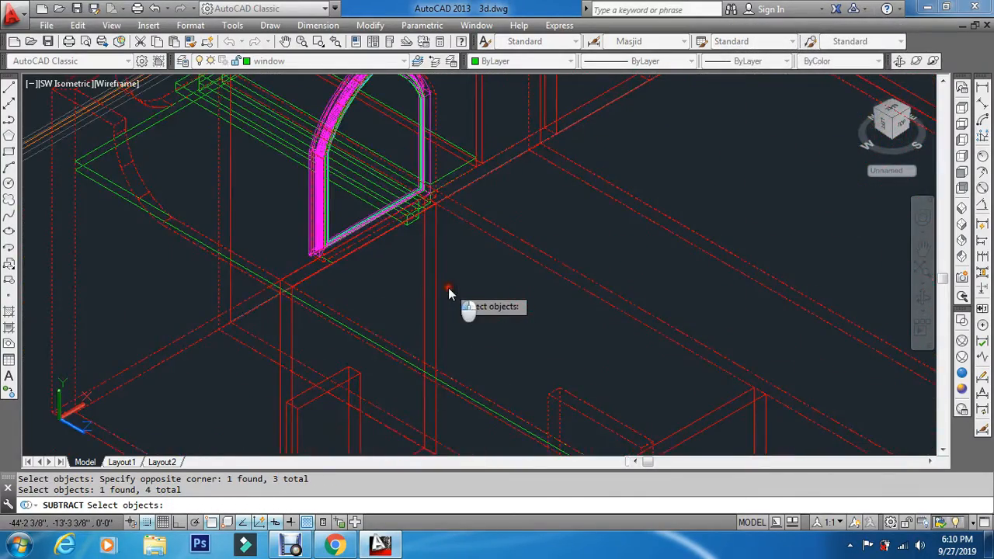
left_click(414, 283)
scroll(452, 278, "down", 4)
scroll(590, 347, "up", 4)
left_click(615, 345)
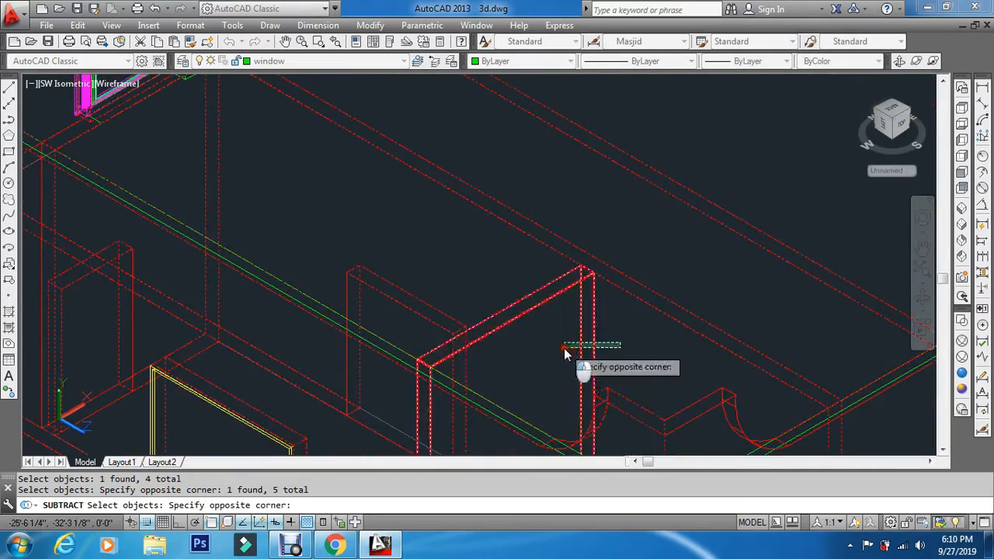
left_click(567, 333)
Add the wall around the doorway at the building's southeast corner to the solids to cut
scroll(566, 327, "down", 4)
scroll(560, 344, "down", 3)
scroll(701, 305, "up", 7)
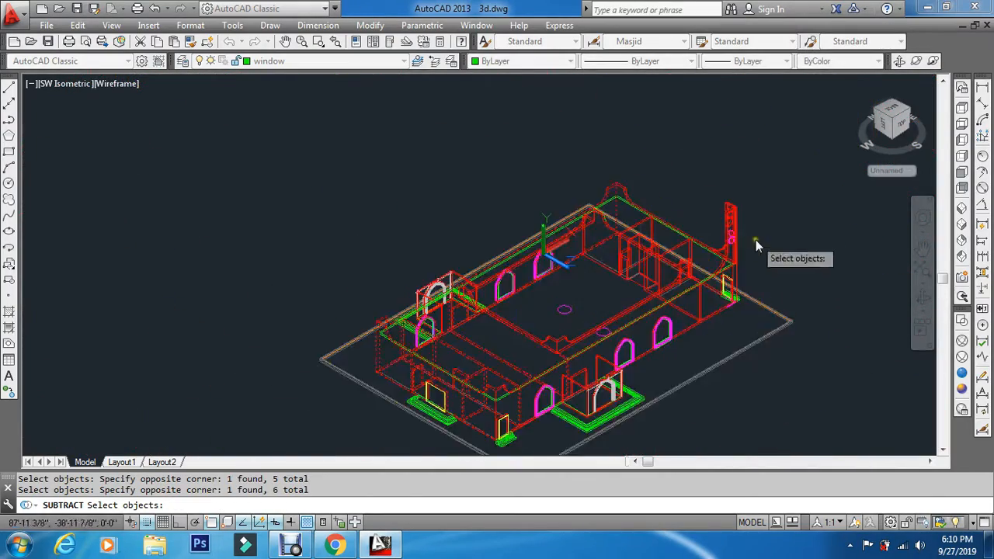
scroll(717, 308, "up", 4)
left_click(776, 287)
scroll(717, 305, "down", 4)
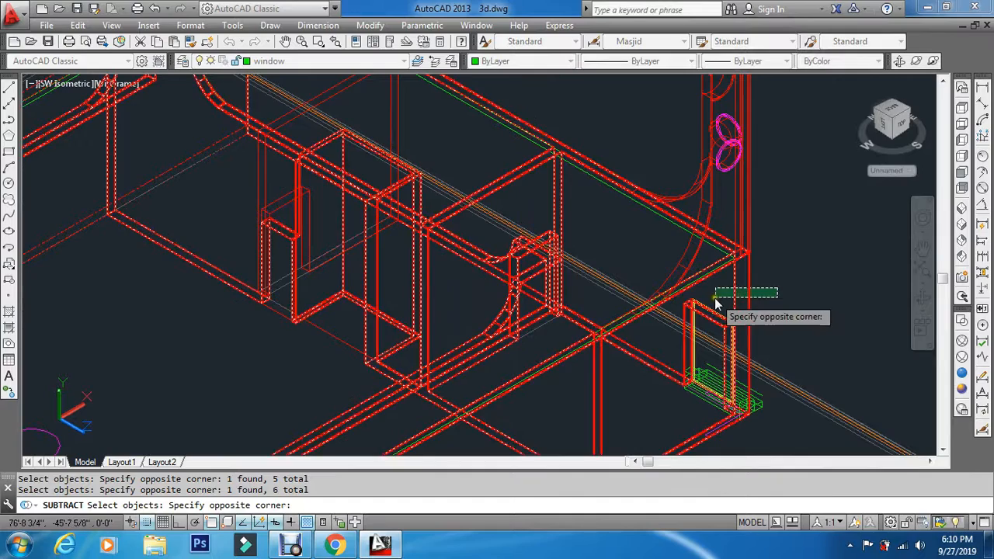
left_click(717, 300)
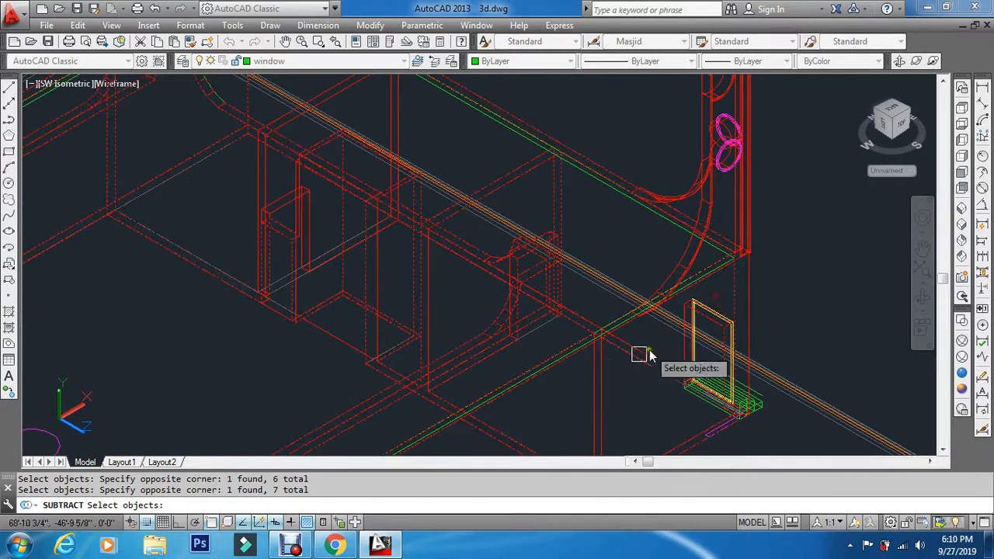
left_click(602, 417)
left_click(575, 409)
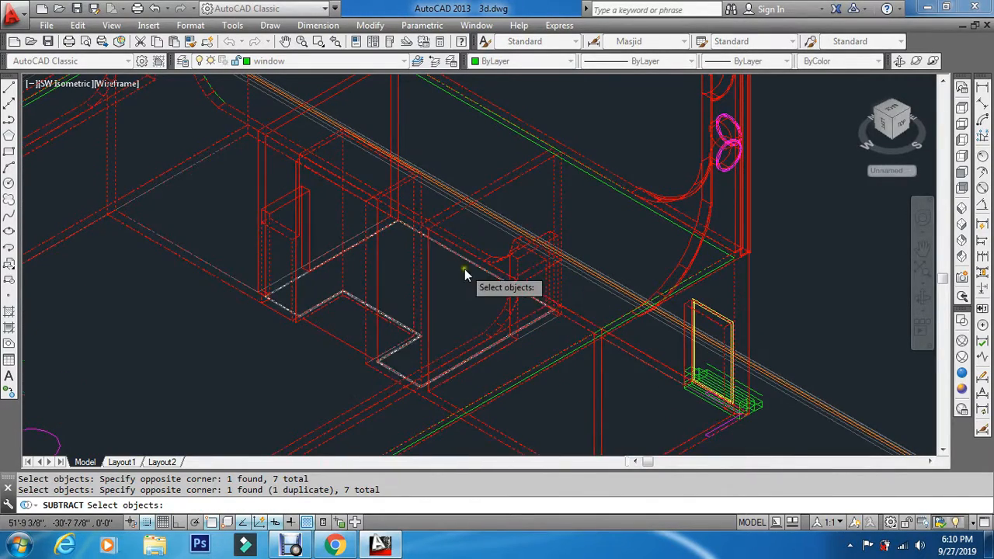
Add the partition wall near the building's northeast corner to the solids to cut
scroll(464, 268, "down", 5)
scroll(428, 194, "up", 5)
left_click(575, 386)
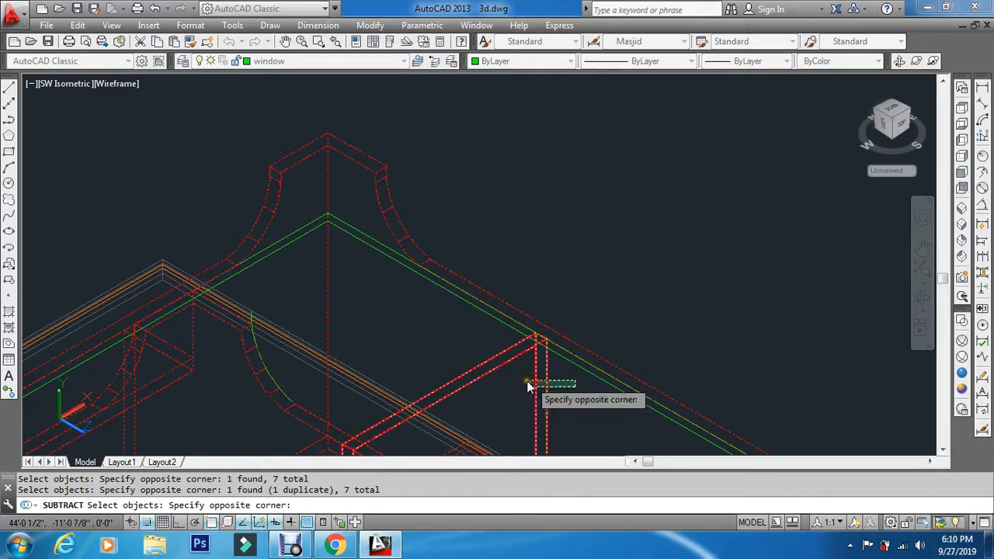
scroll(506, 312, "down", 3)
scroll(237, 342, "down", 4)
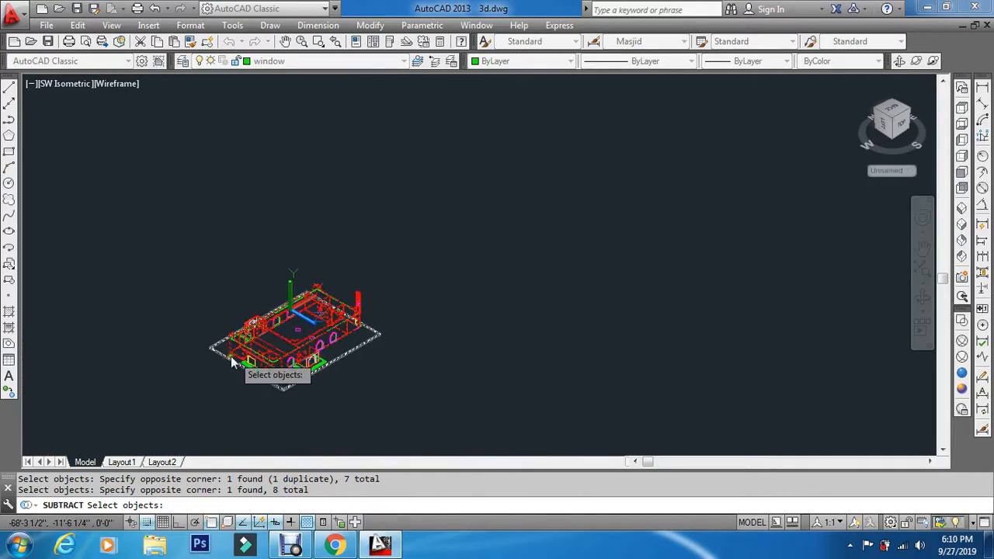
Finish the Subtract by removing the green roof slab copy from the selected walls
scroll(228, 310, "up", 10)
scroll(287, 291, "up", 4)
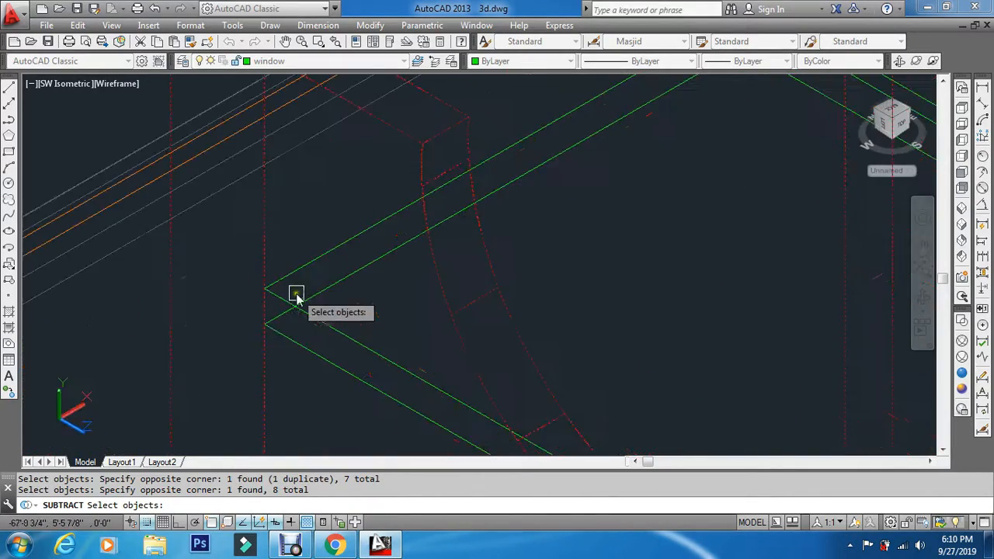
key("Return")
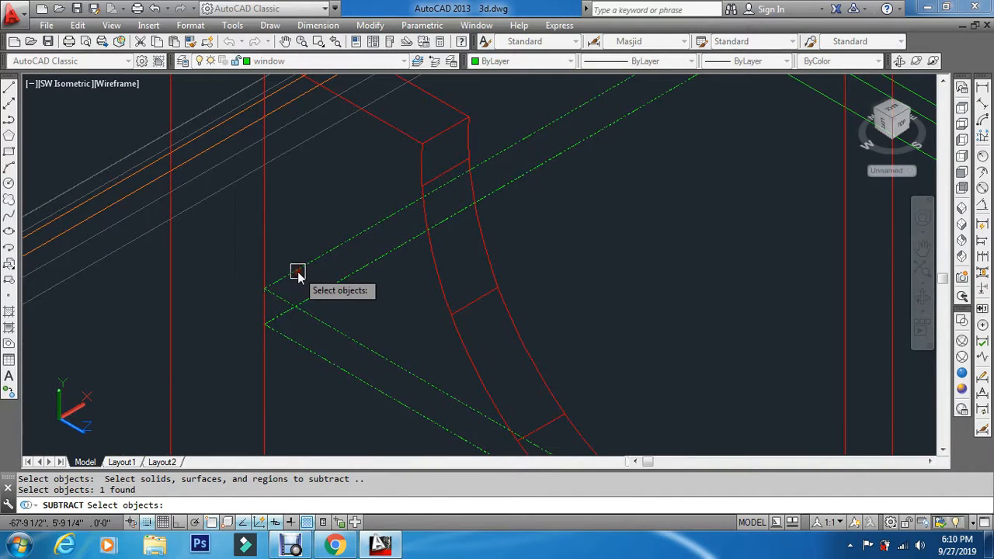
left_click(297, 273)
scroll(301, 233, "down", 5)
key("Escape")
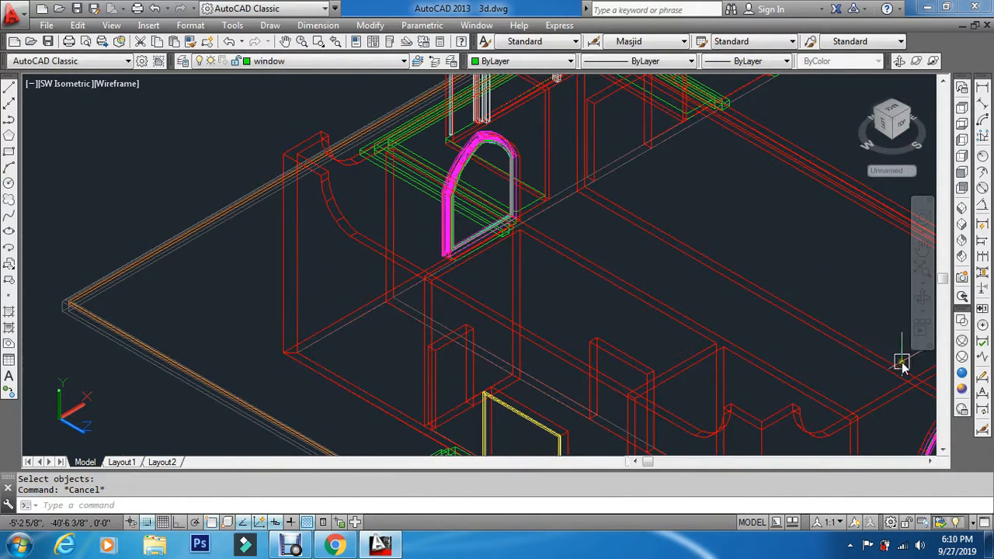
Display the model in the Conceptual visual style and turn the roof layer back on
left_click(960, 390)
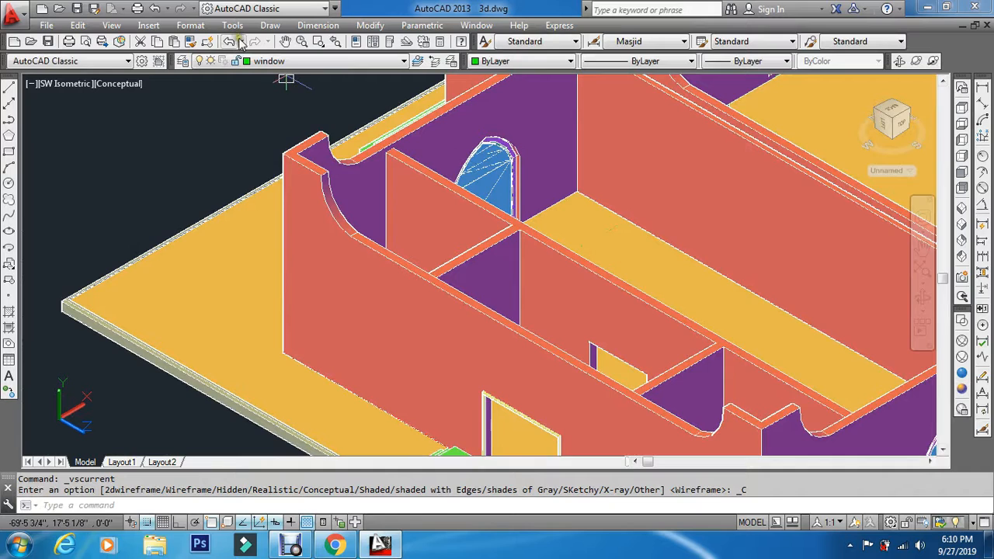
left_click(257, 60)
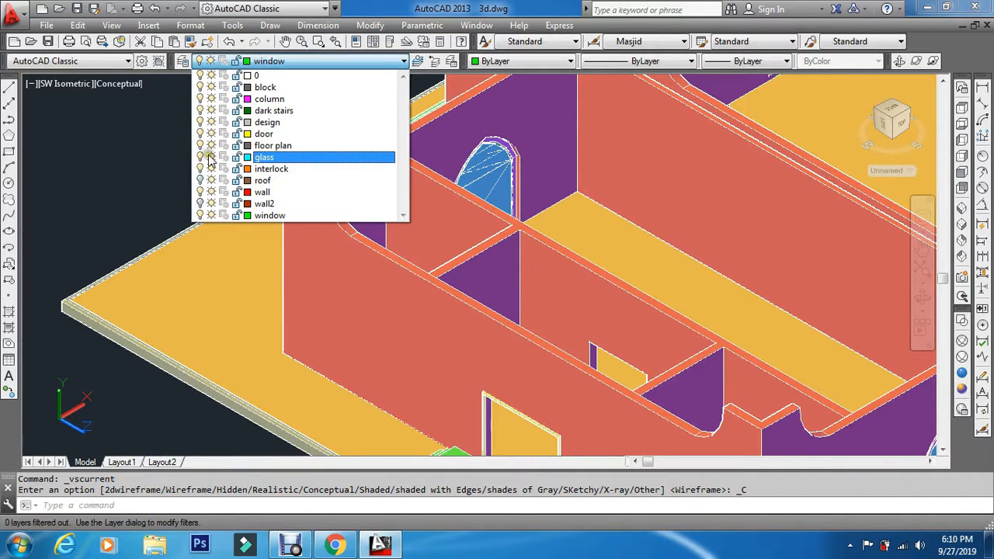
left_click(200, 181)
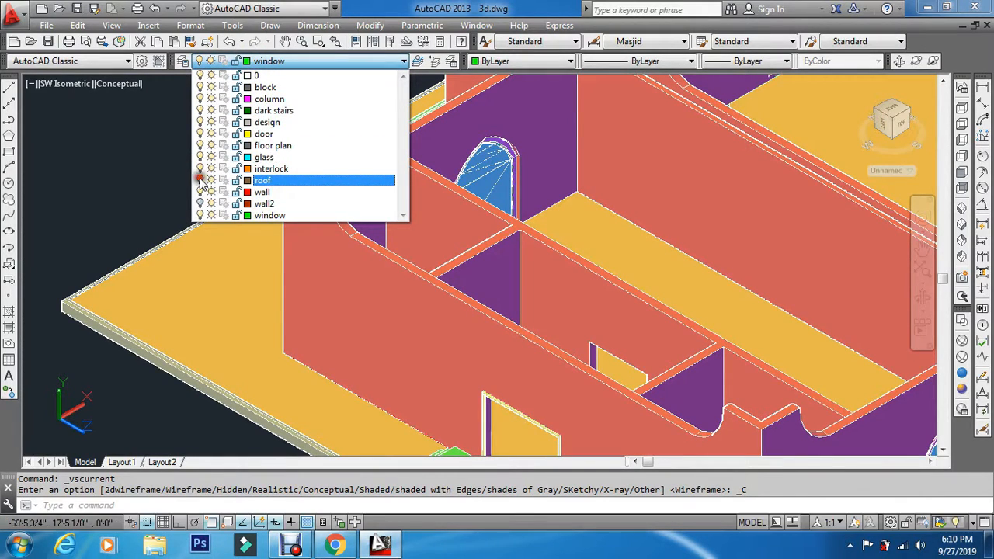
left_click(147, 193)
key("Escape")
scroll(201, 183, "down", 5)
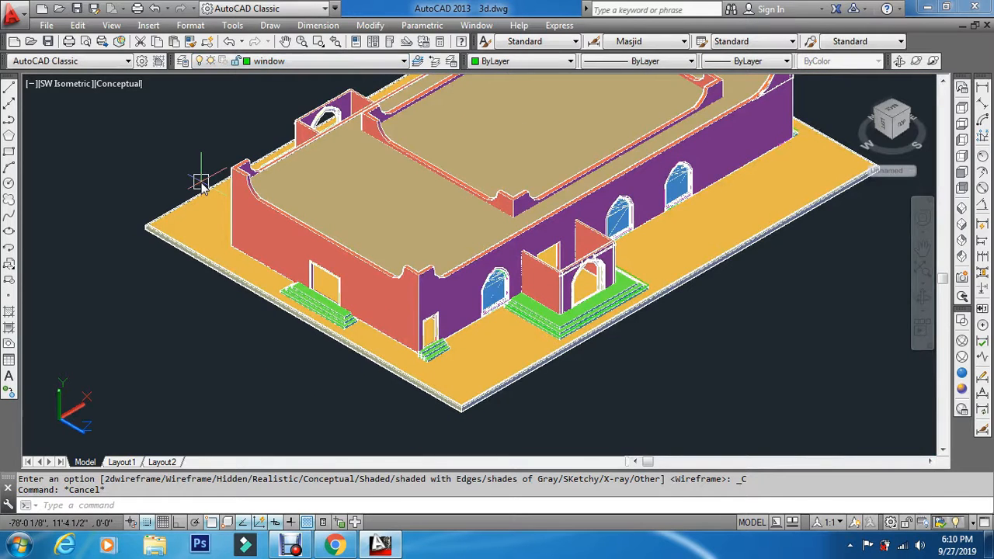
scroll(200, 183, "down", 3)
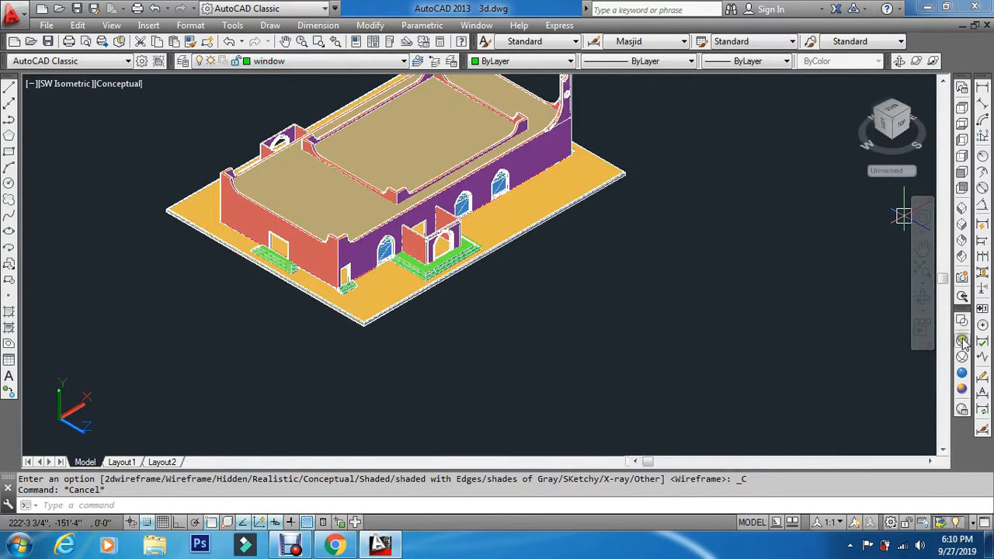
Switch to a wireframe top view and make roof the current layer
left_click(961, 342)
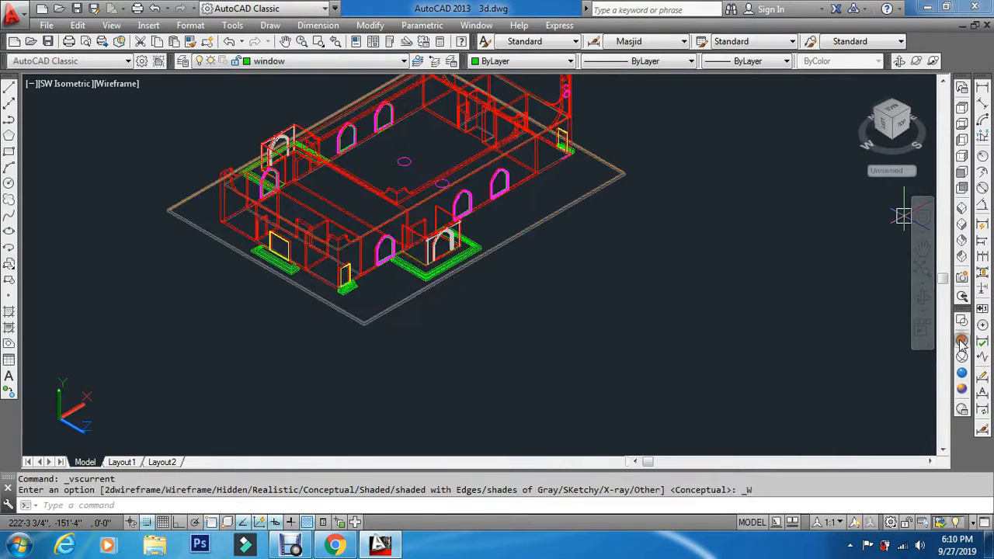
left_click(961, 107)
left_click(263, 63)
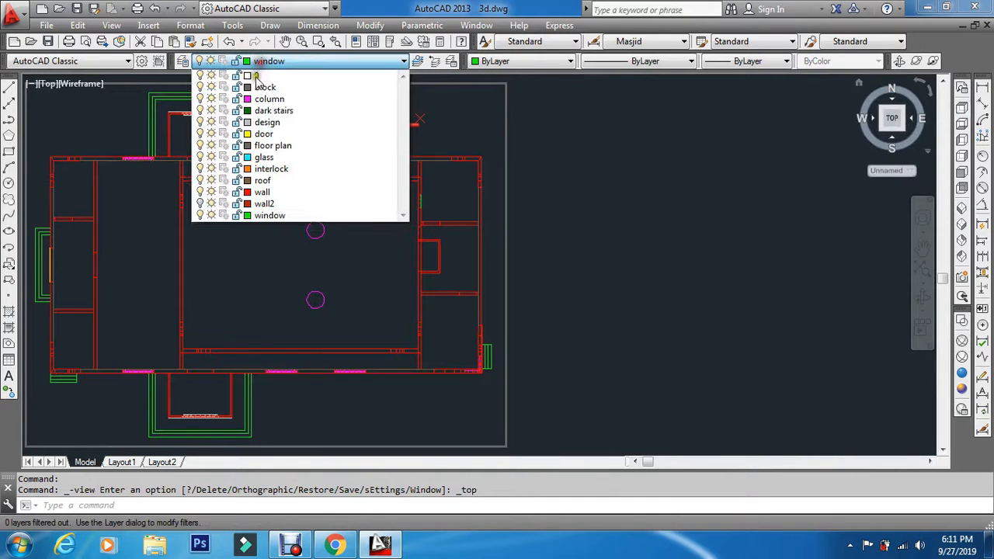
left_click(262, 180)
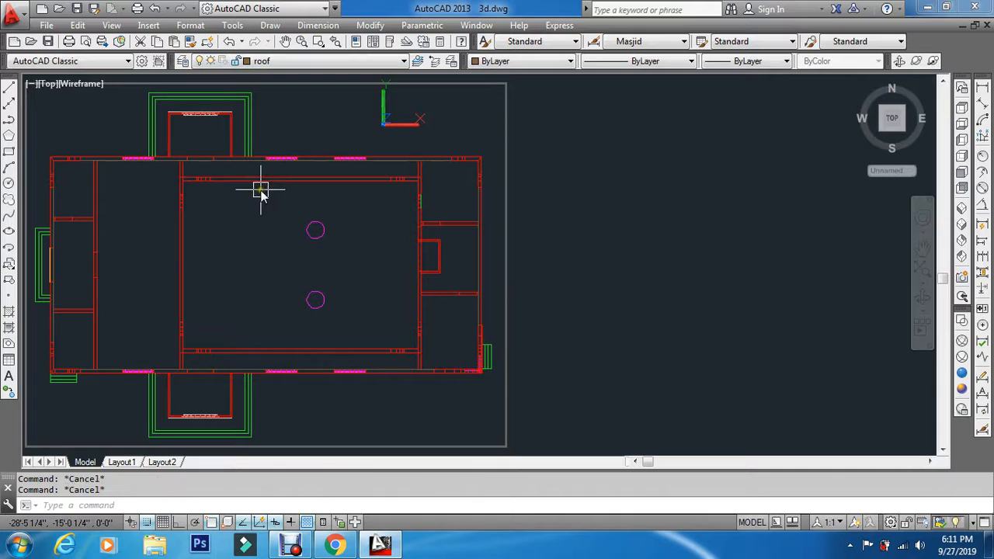
Draw a rectangle around the central hall, from its walls' outer northwest corner to their outer southeast corner
key("Return")
scroll(155, 159, "up", 6)
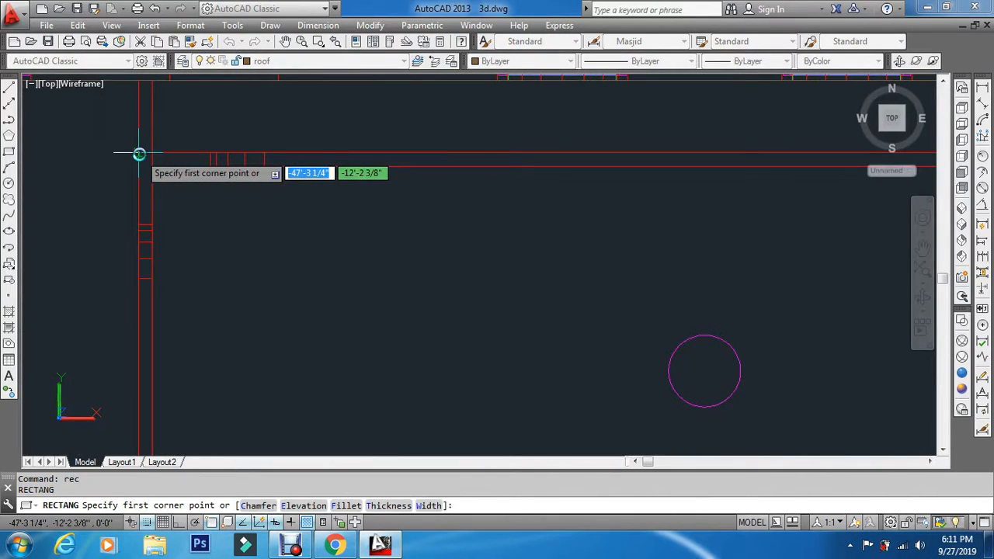
left_click(139, 154)
scroll(258, 181, "down", 5)
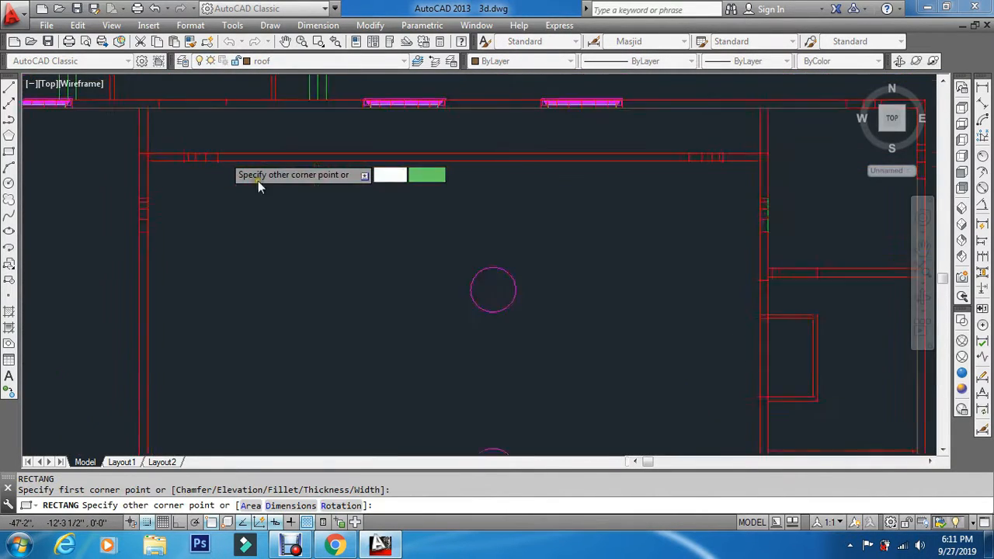
scroll(389, 334, "up", 4)
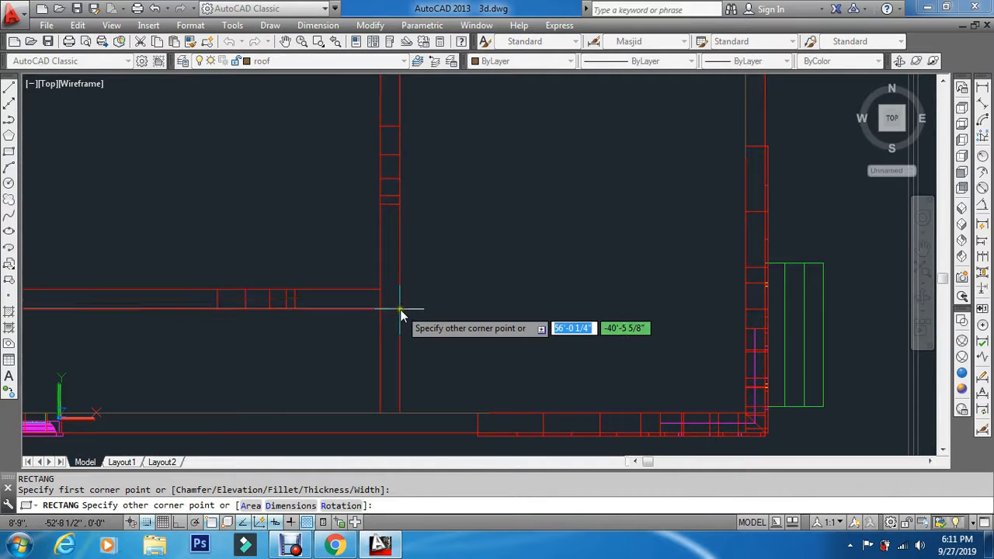
left_click(400, 309)
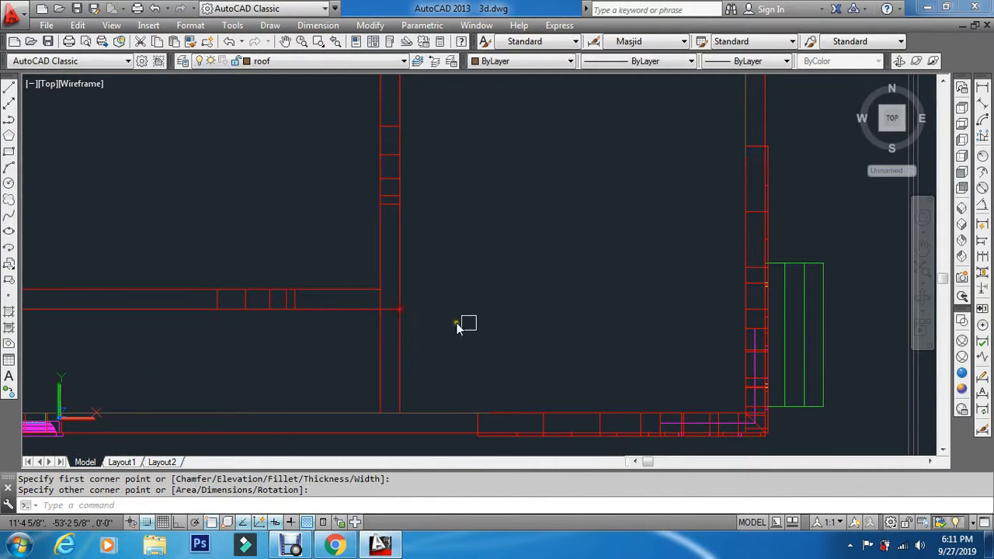
Return to the SW isometric view and turn off the wall layer
left_click(961, 208)
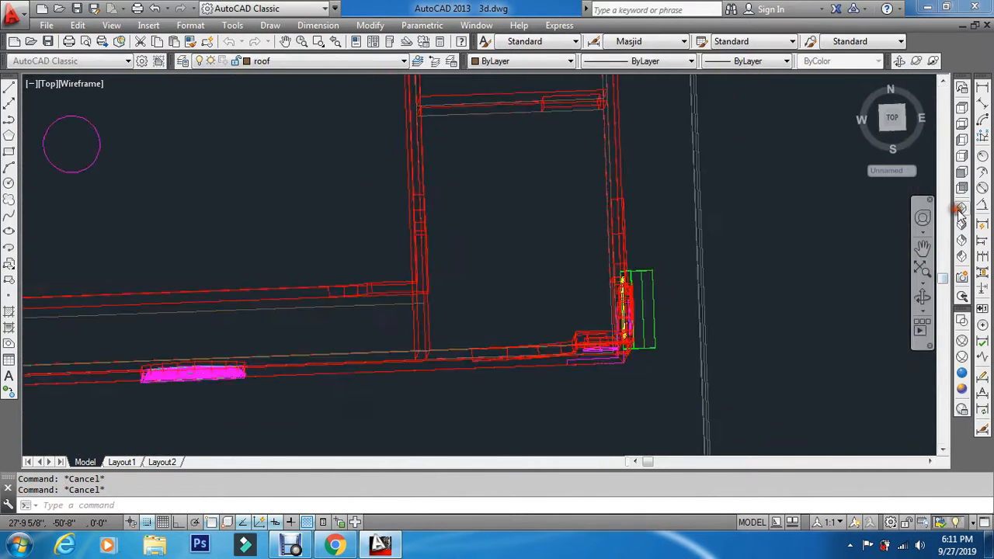
left_click(325, 68)
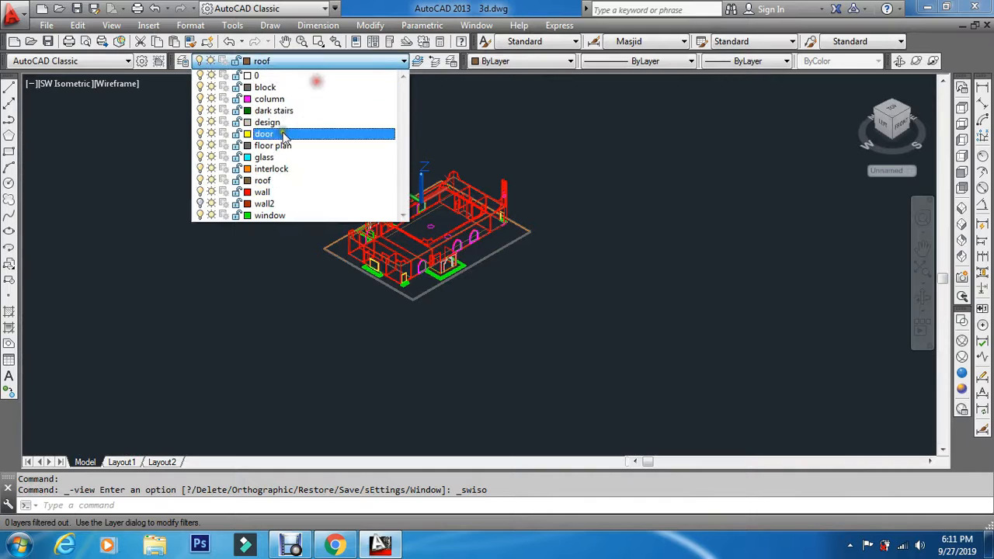
left_click(200, 192)
left_click(172, 204)
scroll(422, 238, "up", 2)
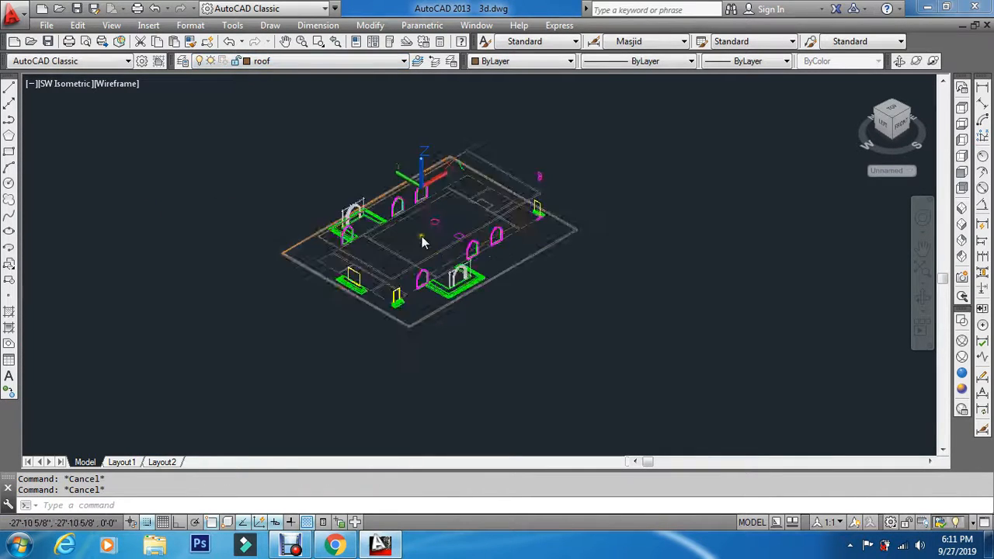
Extrude the rectangle around the central hall downward into a thin roof slab
scroll(422, 241, "up", 2)
scroll(325, 242, "up", 3)
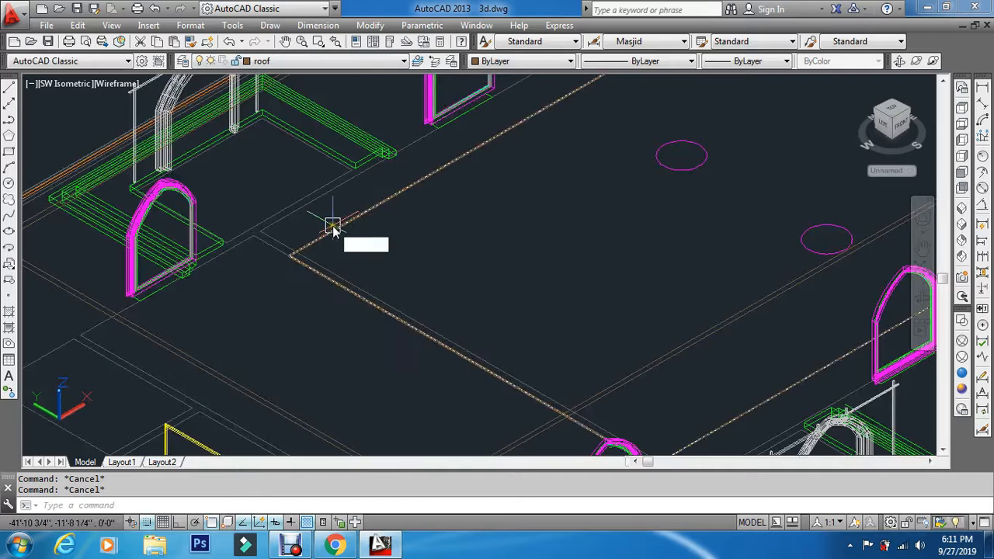
type("t")
key("Return")
left_click(355, 222)
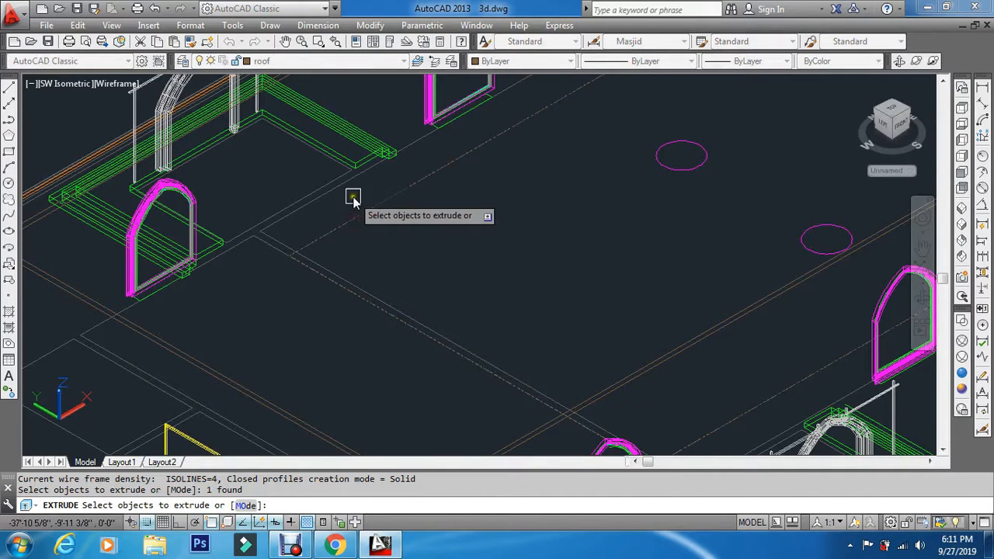
scroll(353, 198, "down", 8)
scroll(353, 198, "down", 2)
key("Return")
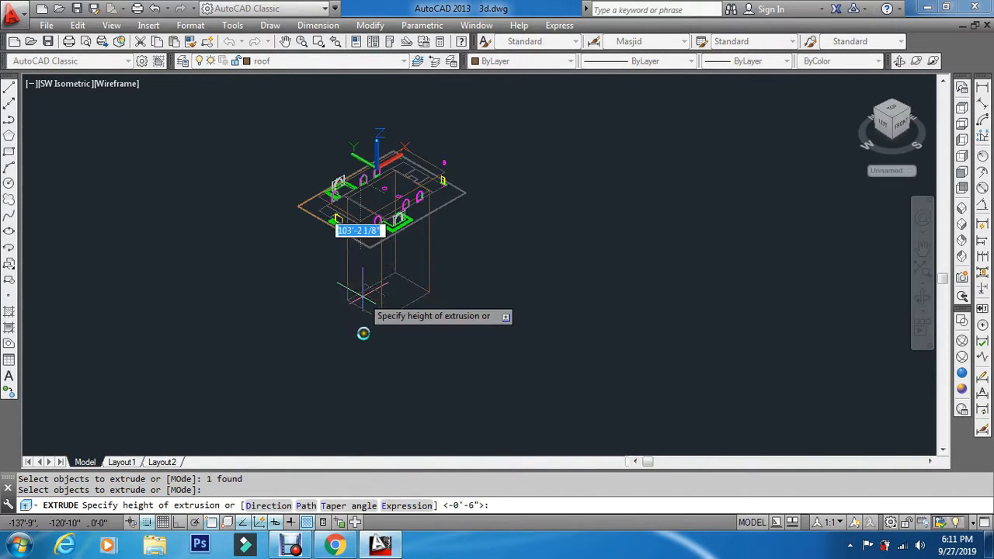
key("Return")
key("Escape")
key("Escape")
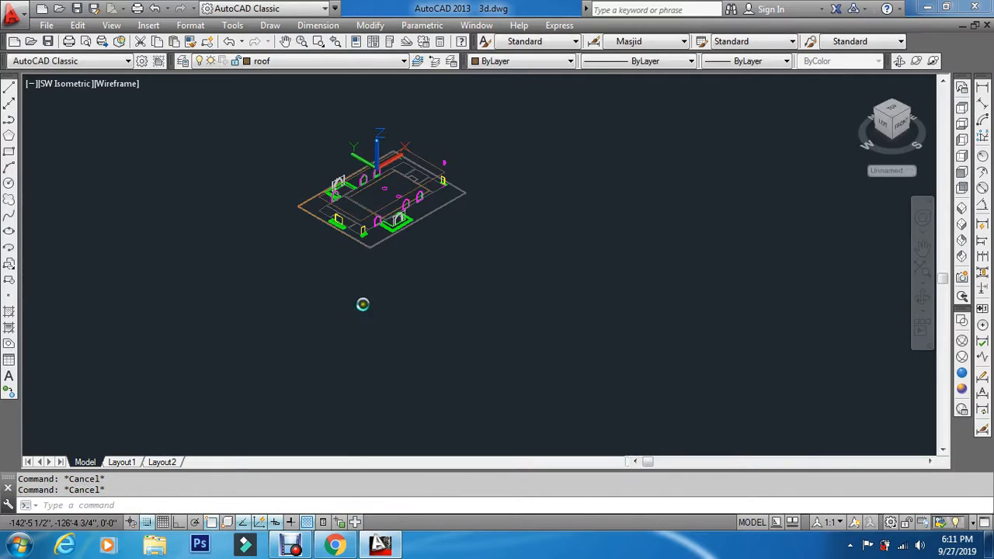
Move the thin slab over the central hall straight up by 18', with ortho on
type("m")
key("Return")
scroll(370, 230, "up", 5)
scroll(371, 230, "up", 6)
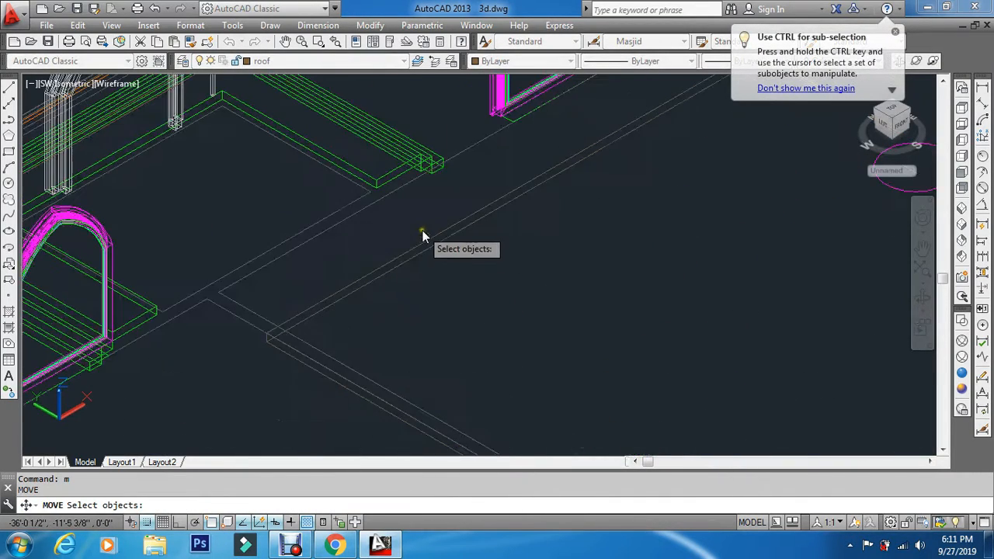
scroll(426, 251, "down", 2)
left_click(396, 201)
scroll(395, 201, "down", 6)
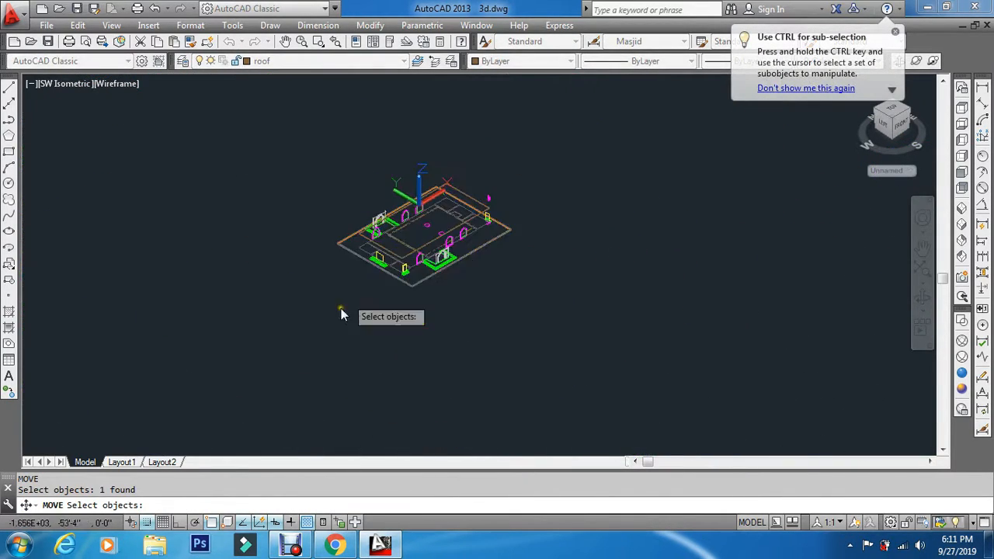
scroll(423, 252, "up", 4)
scroll(423, 252, "up", 8)
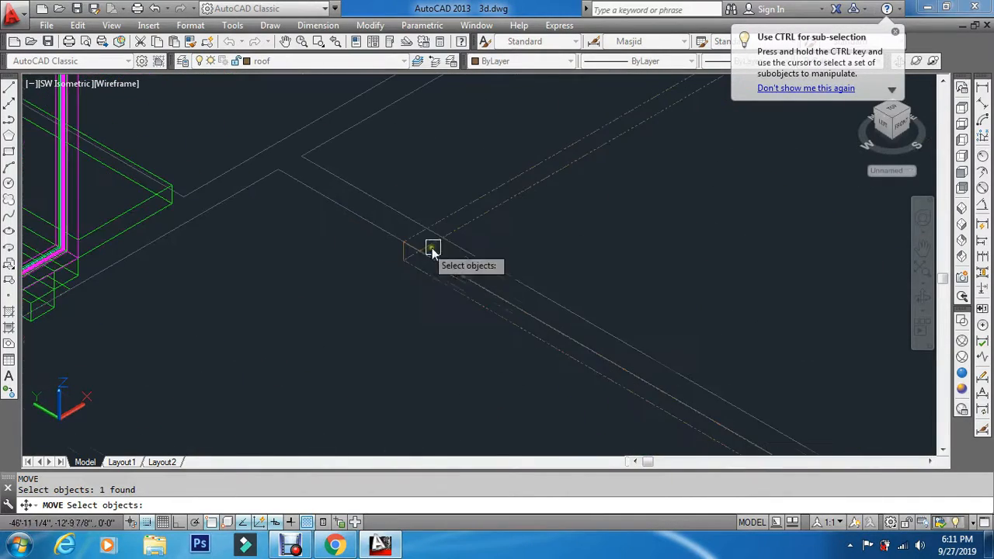
key("Return")
left_click(396, 251)
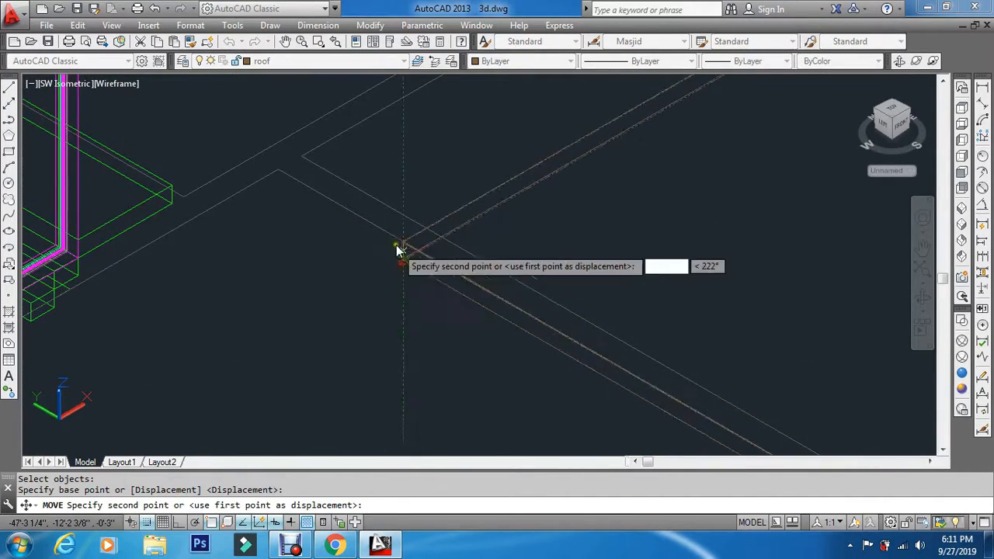
scroll(395, 260, "down", 8)
scroll(380, 138, "up", 2)
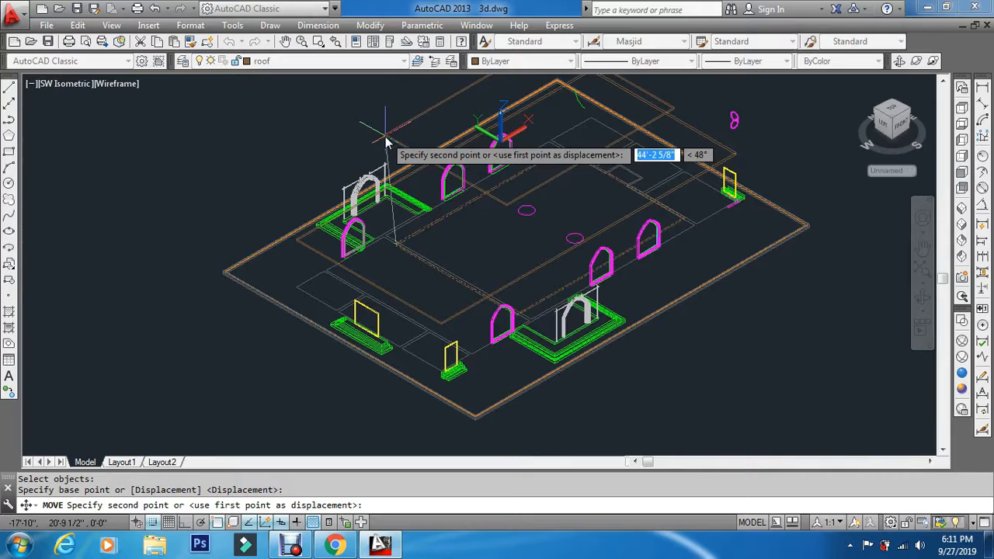
key("F8")
type("1")
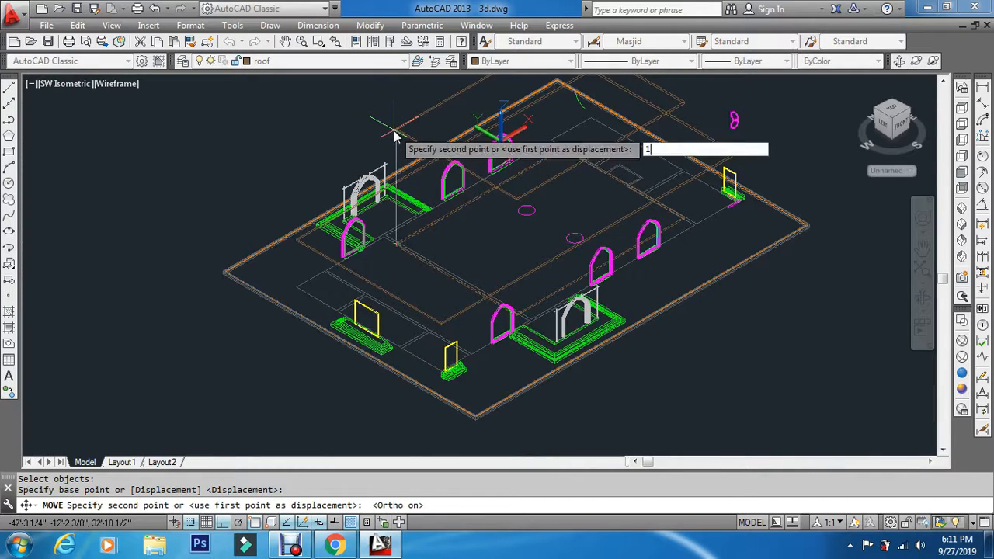
type("8")
key("Escape")
key("Escape")
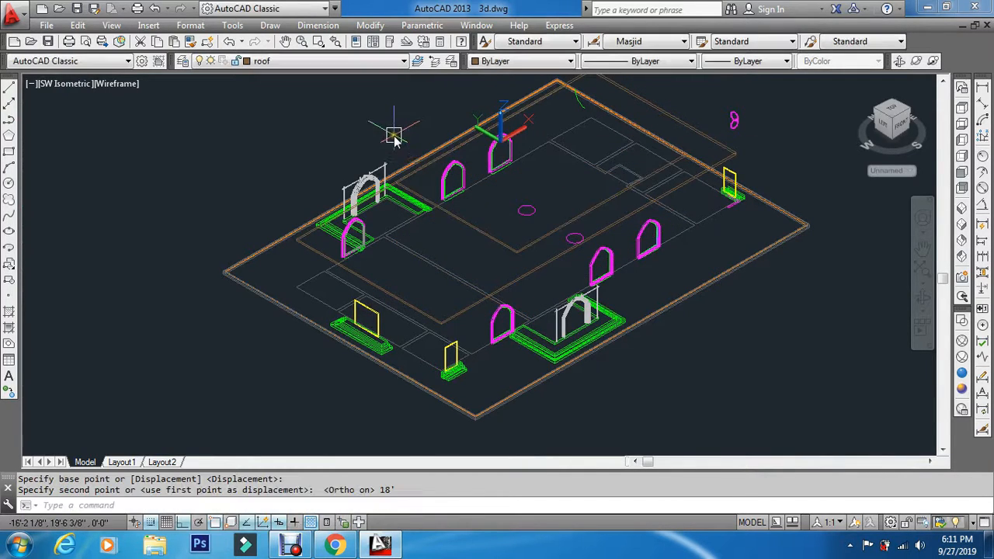
Switch to the Conceptual visual style and turn the wall layer back on
left_click(963, 390)
left_click(285, 61)
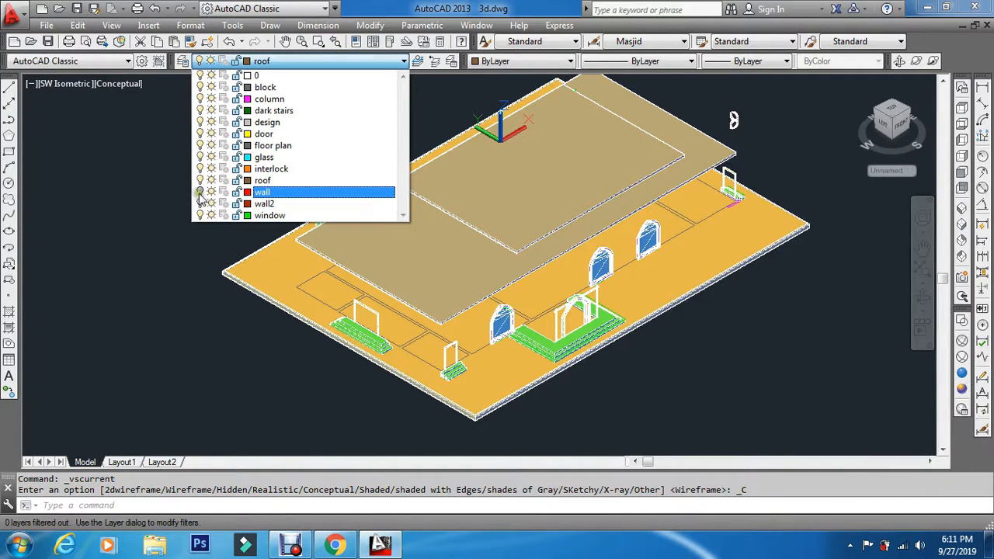
left_click(200, 193)
left_click(127, 226)
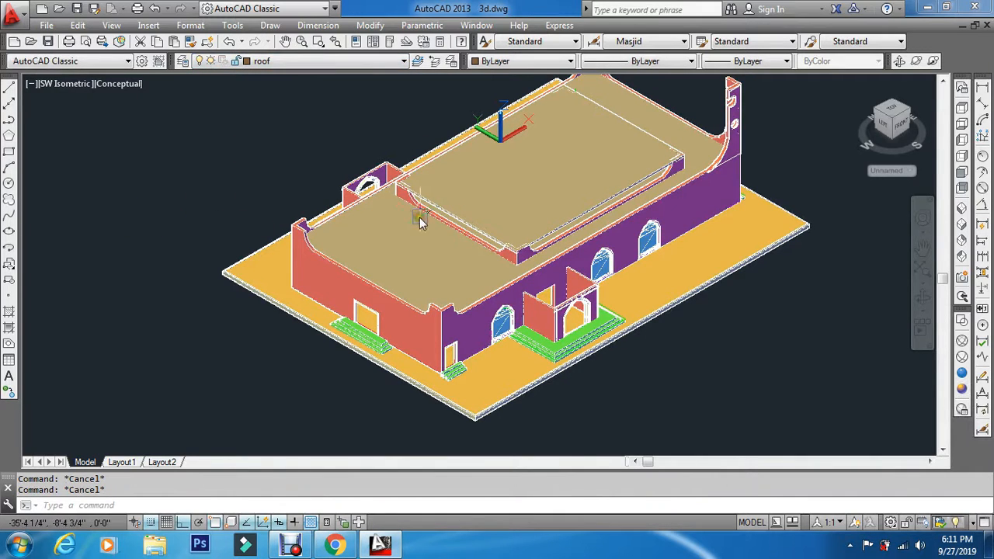
scroll(419, 221, "up", 2)
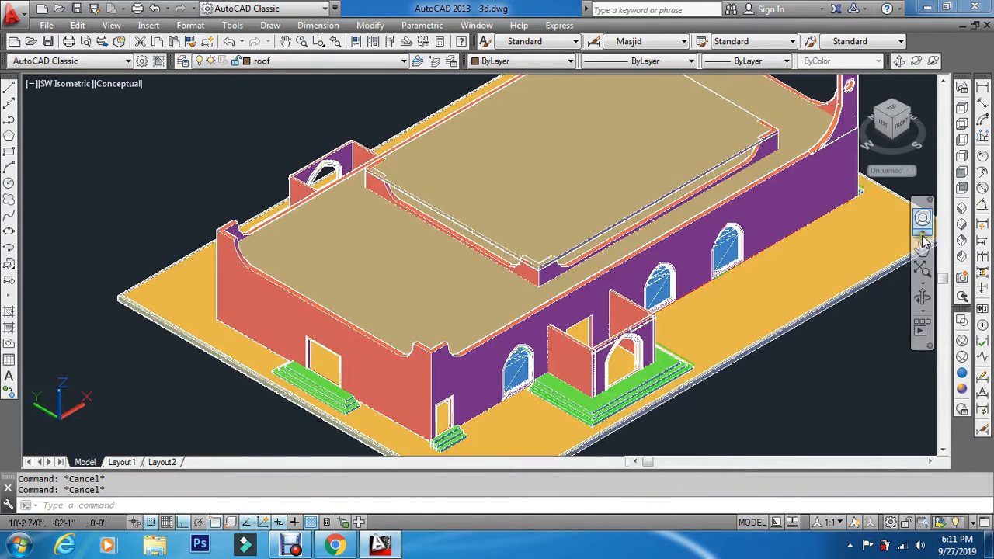
In the front view, move the central hall's roof slab straight down by 3.6'
left_click(962, 174)
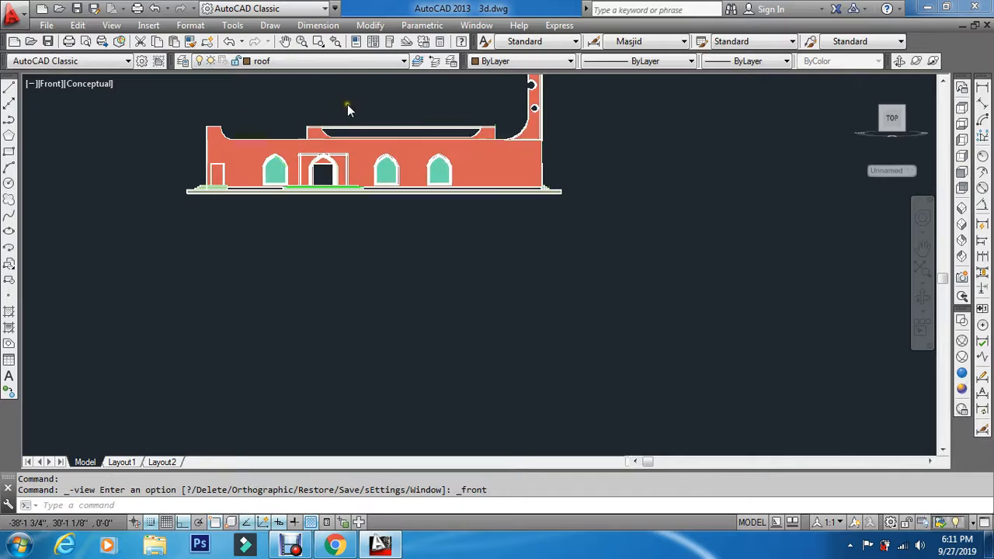
scroll(349, 109, "up", 6)
key("Escape")
key("Escape")
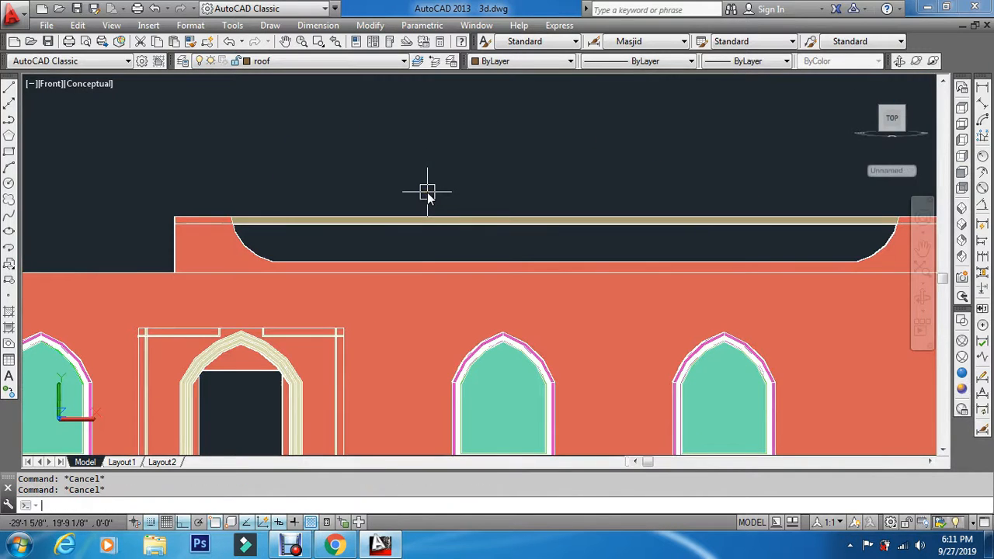
type("m")
key("Return")
left_click(479, 191)
left_click(458, 229)
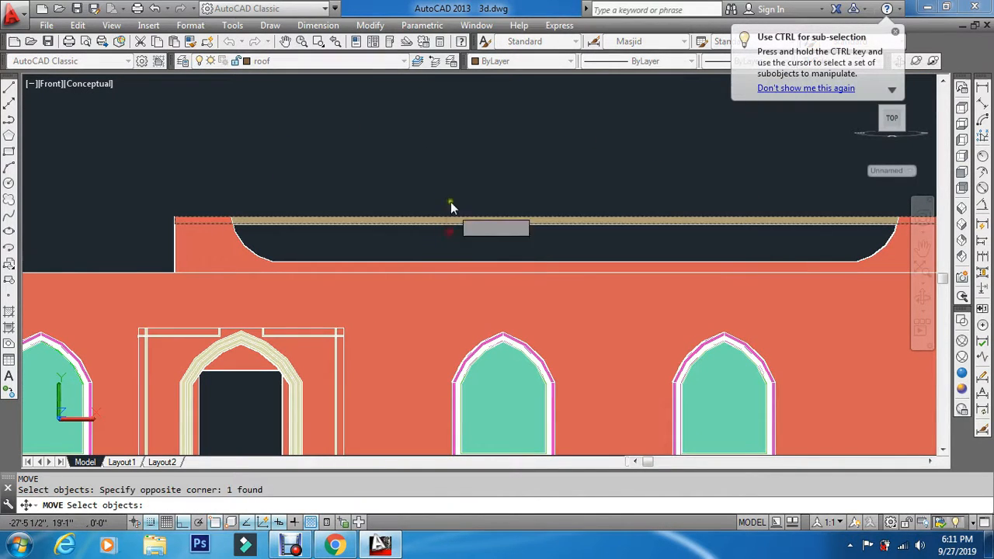
key("Return")
left_click(464, 129)
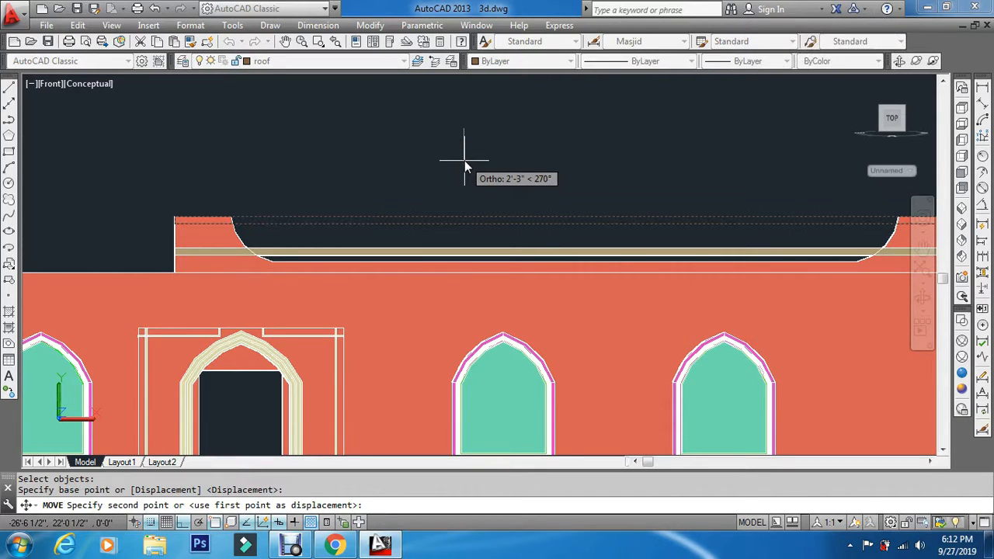
type("3")
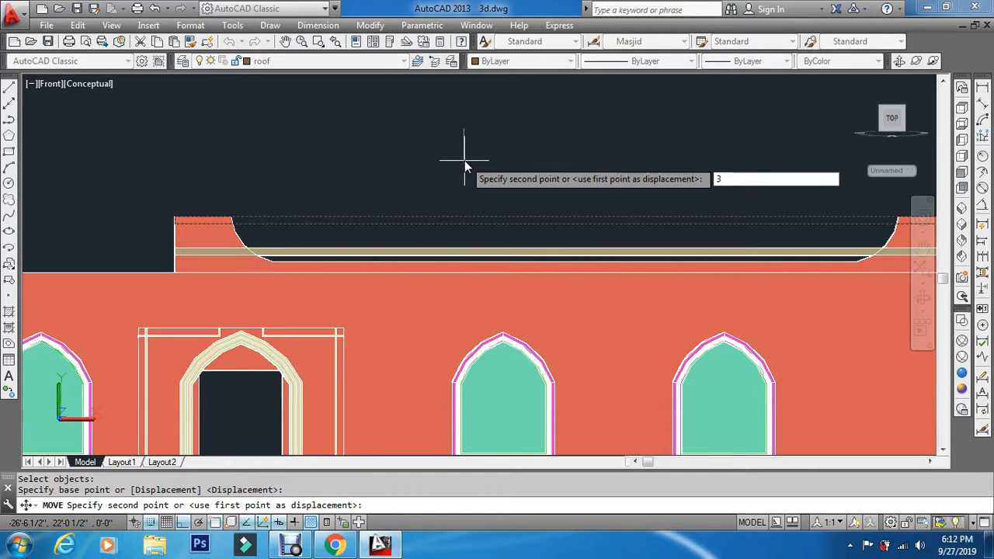
type(".6'")
key("Return")
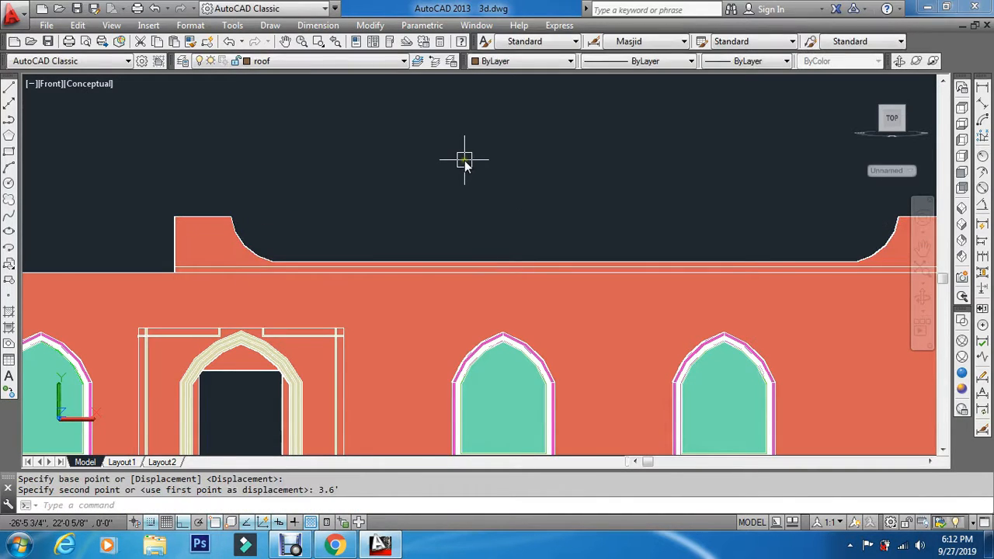
key("Escape")
key("Escape")
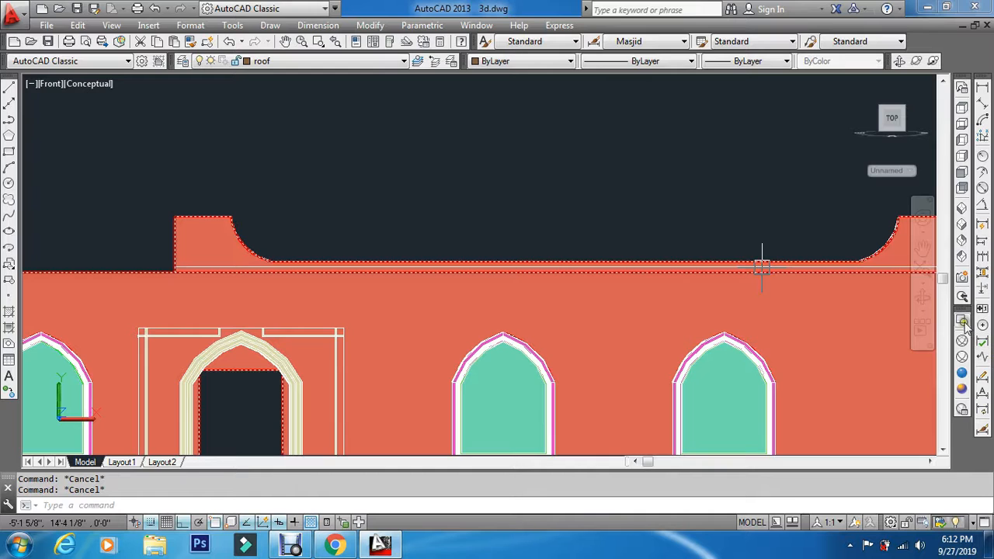
Return to the SW isometric view and examine how the central roof slab sits inside its parapet walls
left_click(961, 208)
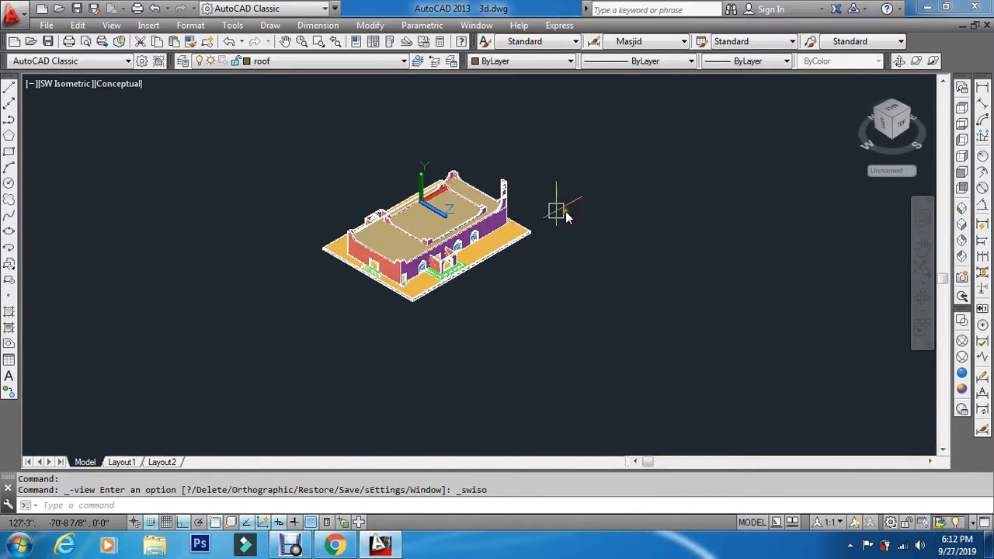
scroll(419, 198, "up", 3)
scroll(442, 183, "up", 2)
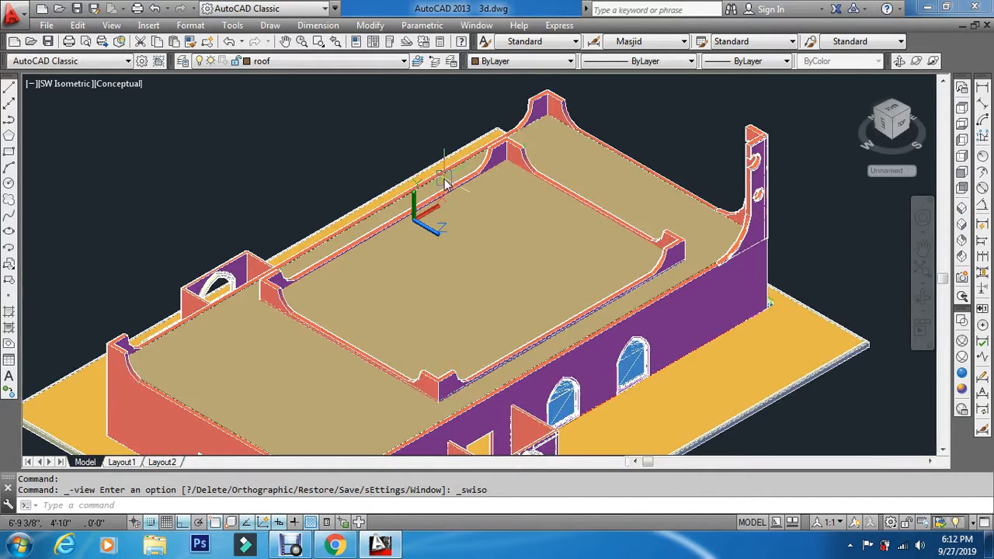
left_click(447, 186)
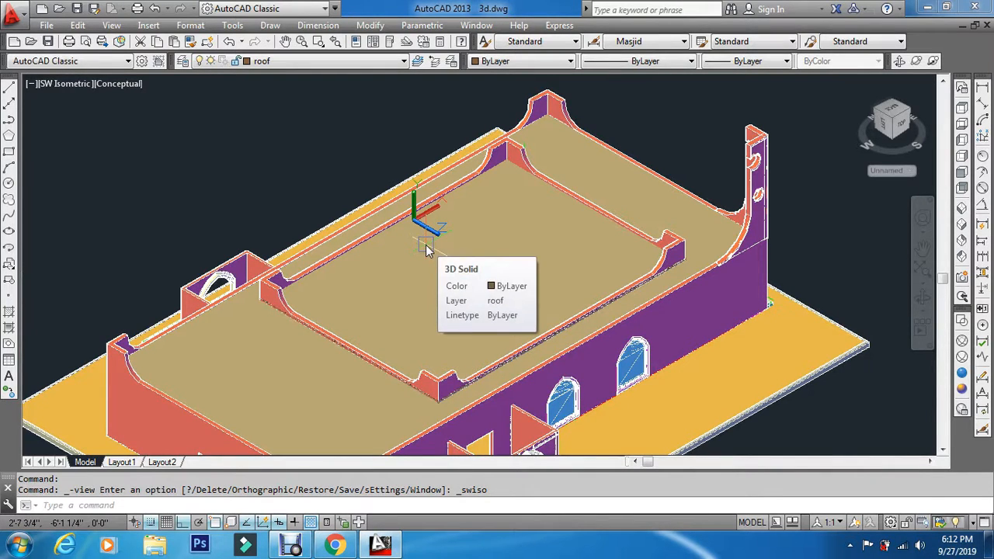
scroll(425, 247, "down", 3)
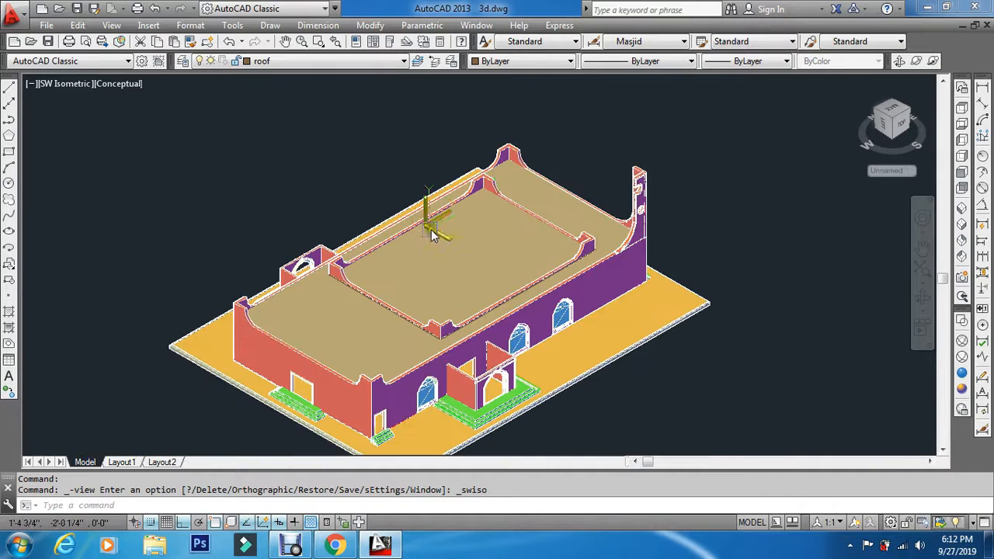
middle_click_drag(295, 192, 309, 164)
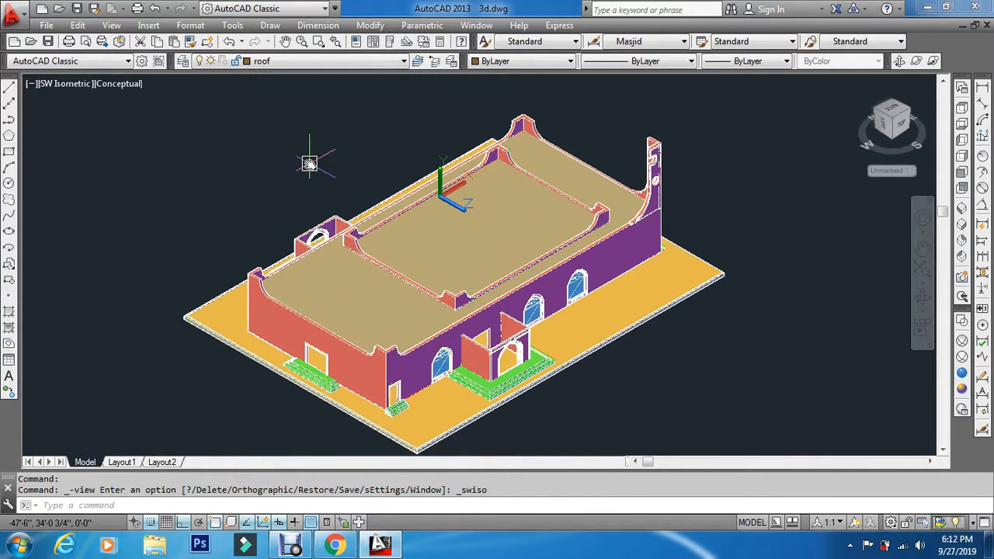